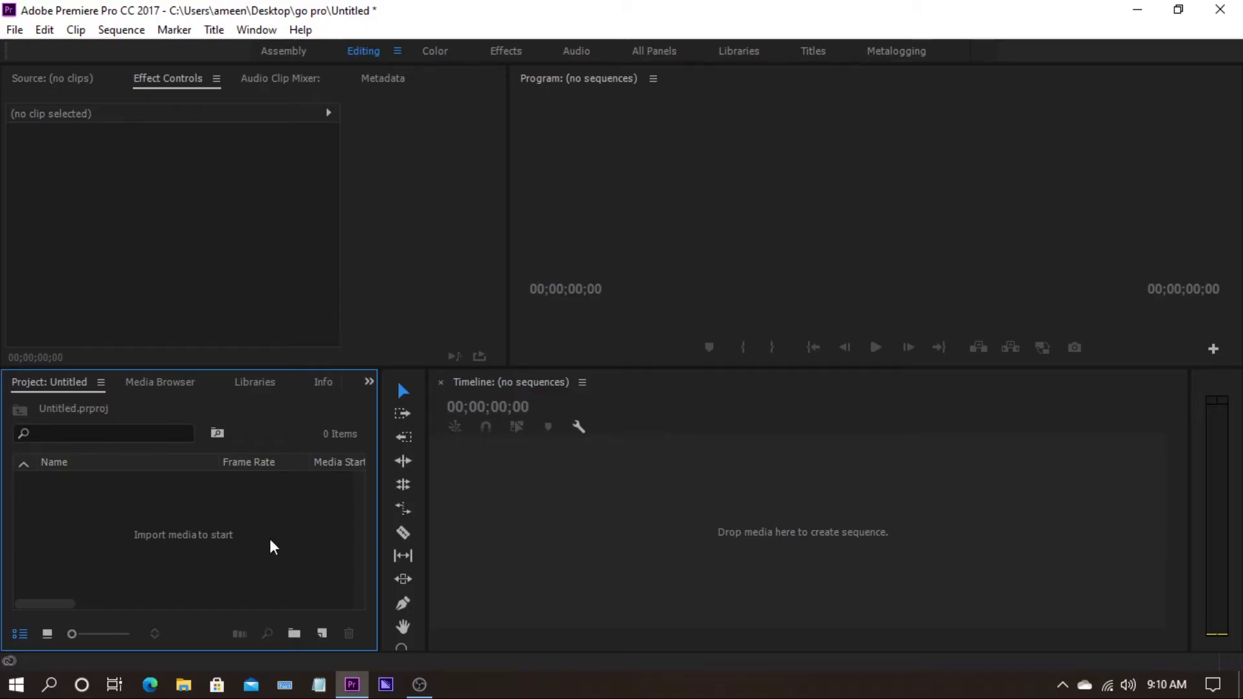
Import remove bgimg.png and the two impact sound MP3s into the project.
right_click(272, 537)
click(318, 496)
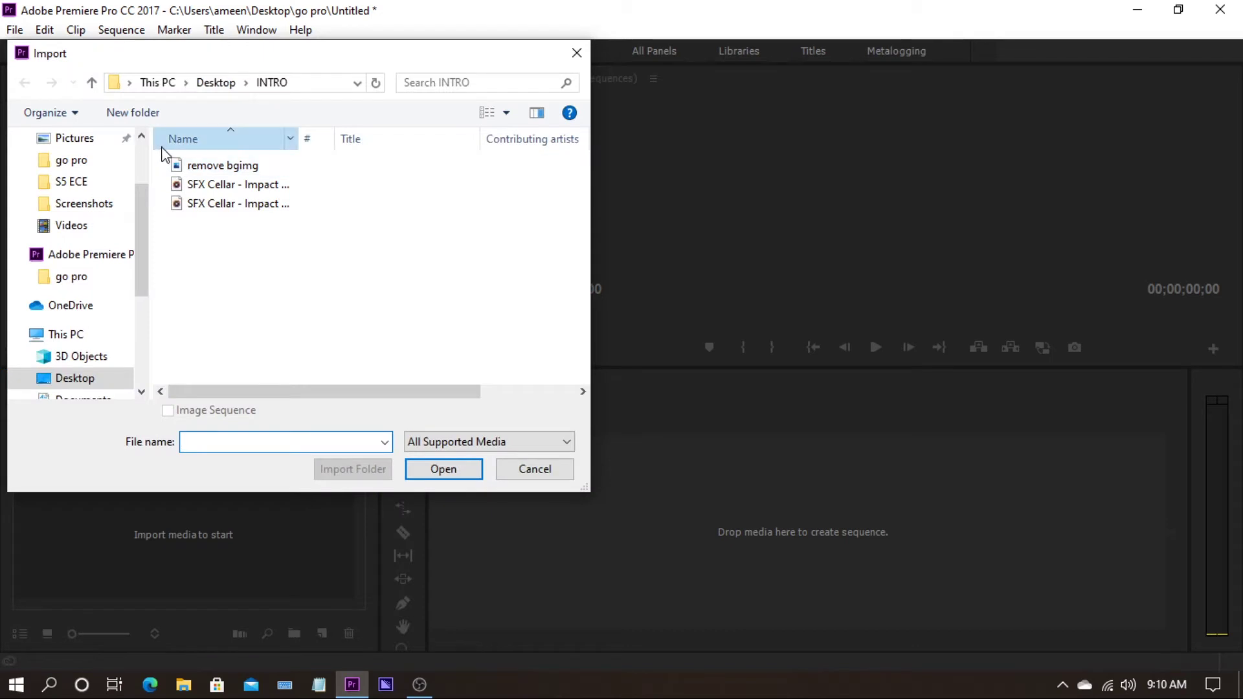
click(169, 166)
shift+click(187, 204)
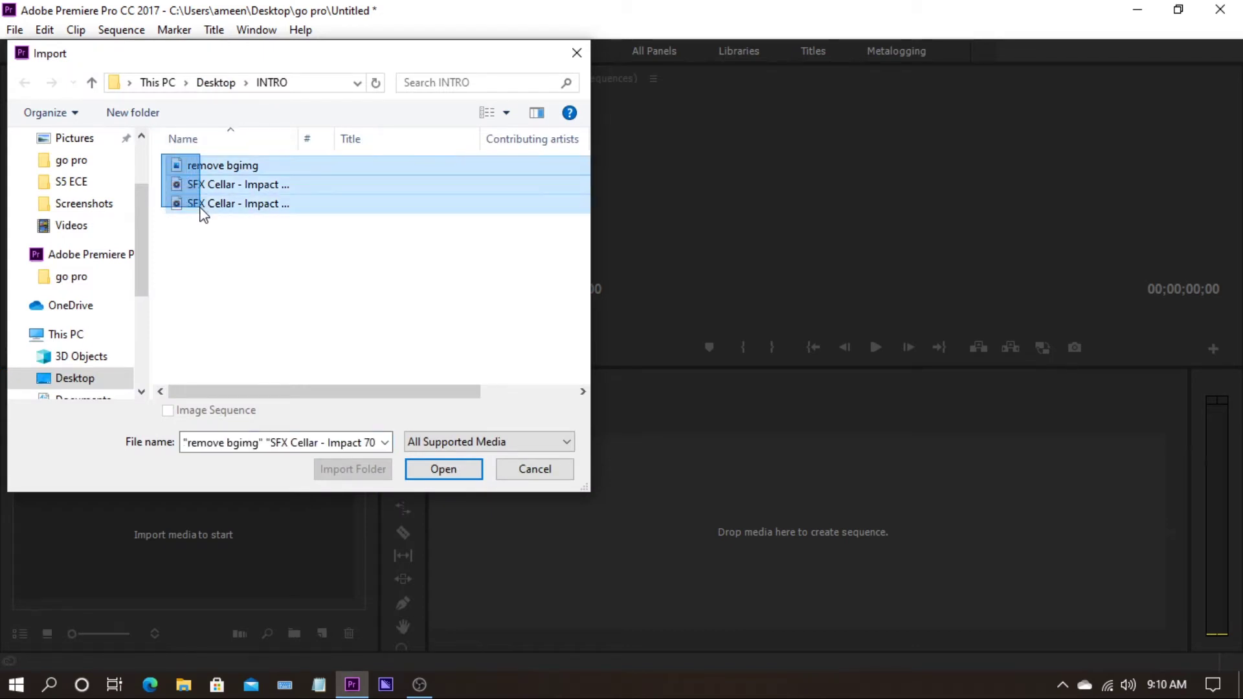
click(444, 468)
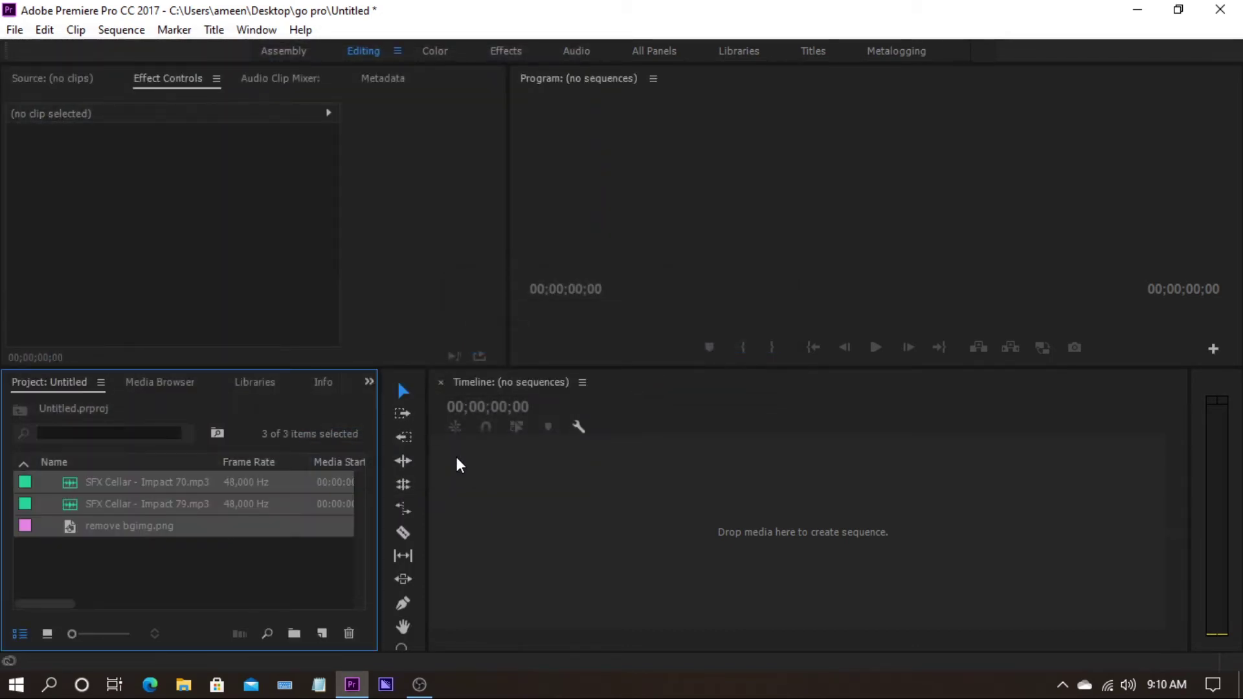
Create a 'remove bgimg' sequence from the logo image and preview the clip.
click(145, 561)
click(128, 524)
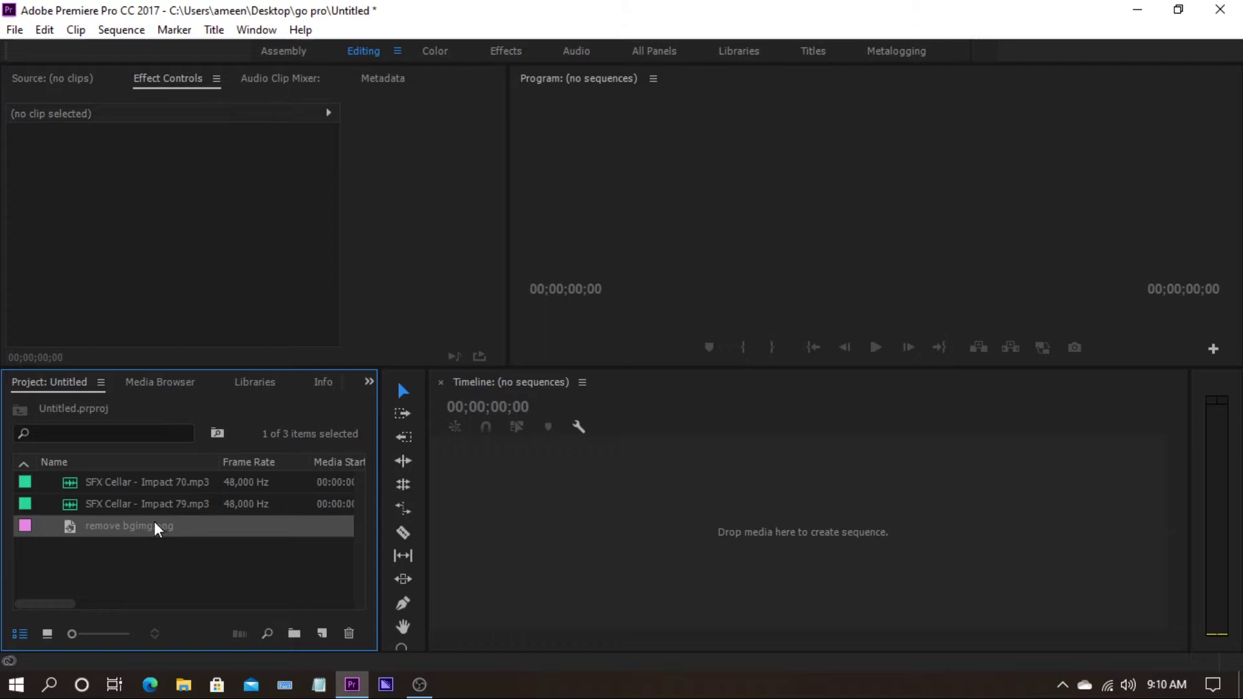
drag(150, 522, 485, 457)
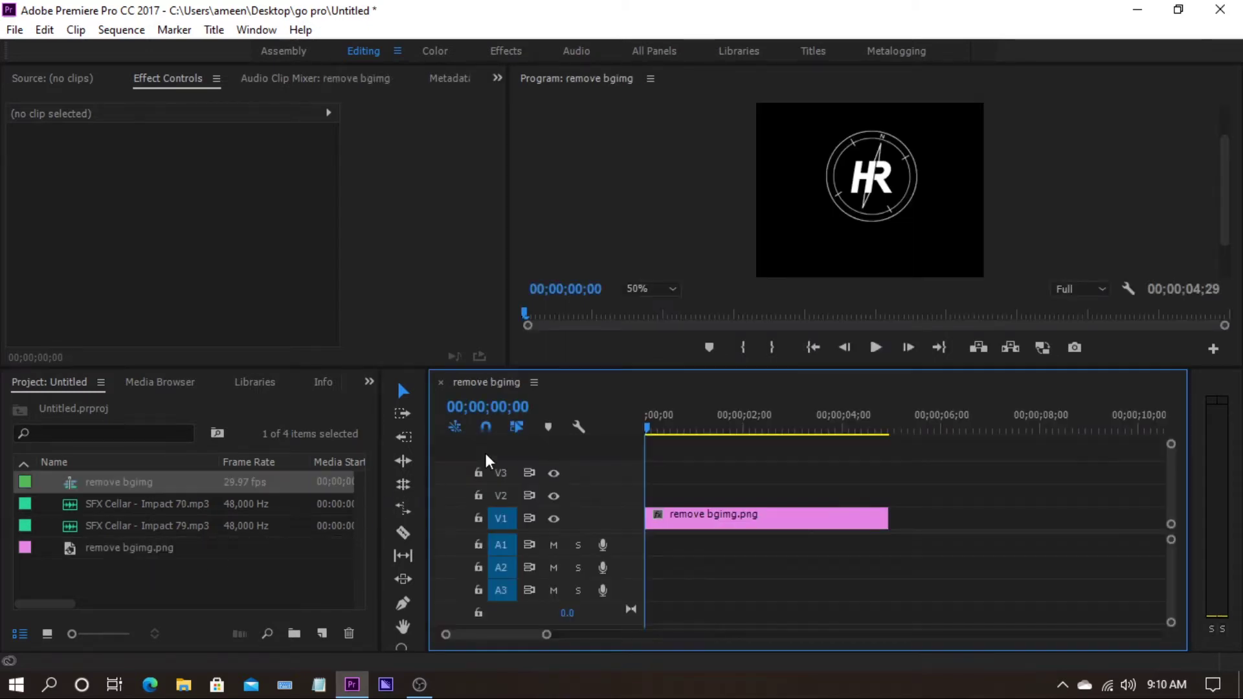
drag(866, 427, 595, 432)
click(715, 515)
Set the logo clip's Motion Scale to 80 and Position to 244, 277.
click(182, 190)
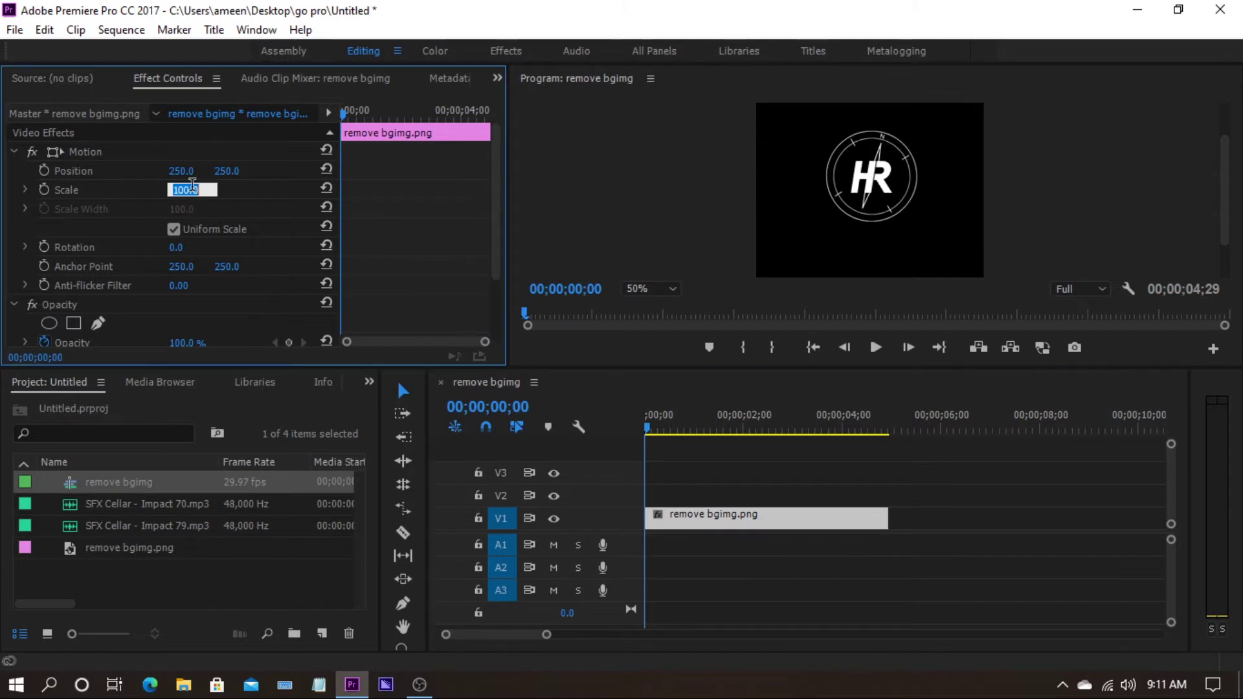
text(80)
key(Return)
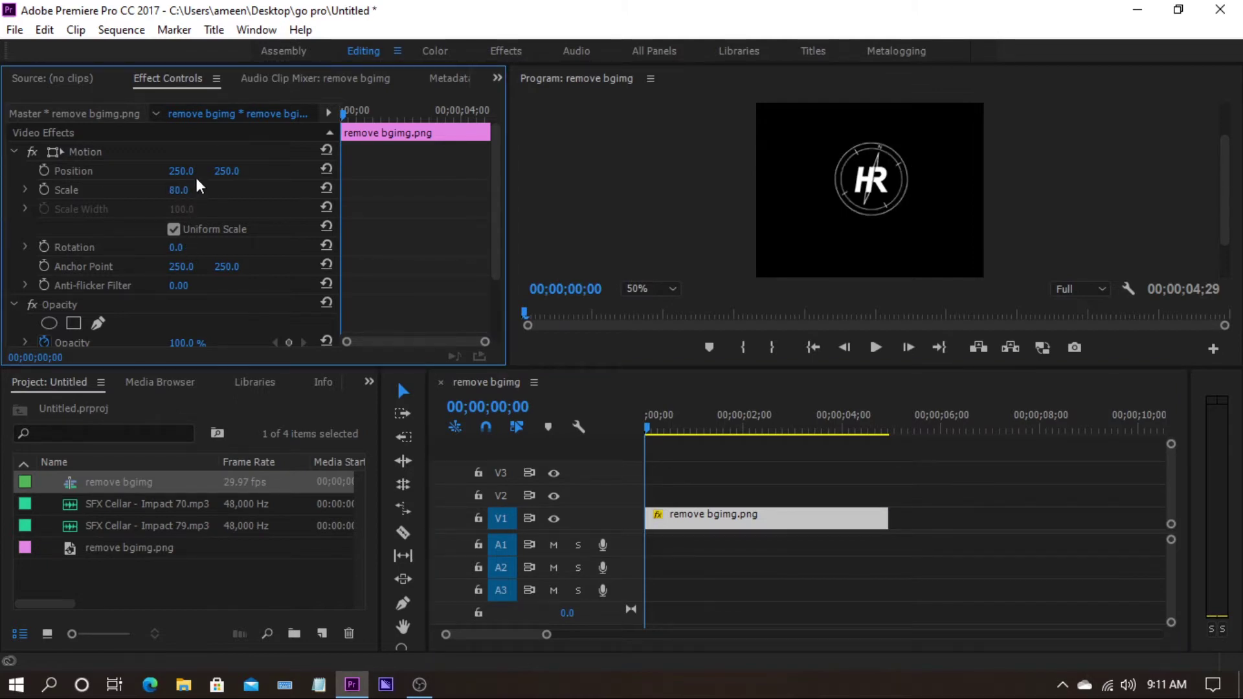
click(228, 171)
text(265)
key(Return)
drag(226, 171, 178, 171)
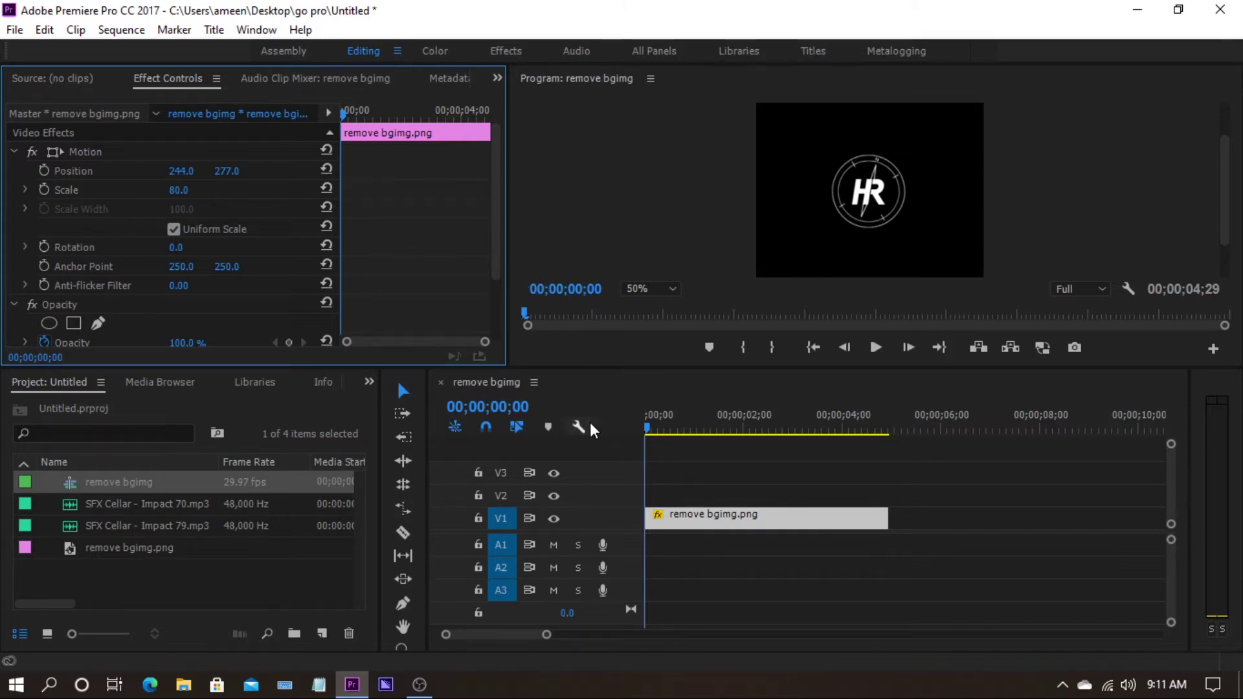
Search the Effects panel for 'basic 3d' and apply Basic 3D to the V1 logo clip.
click(704, 517)
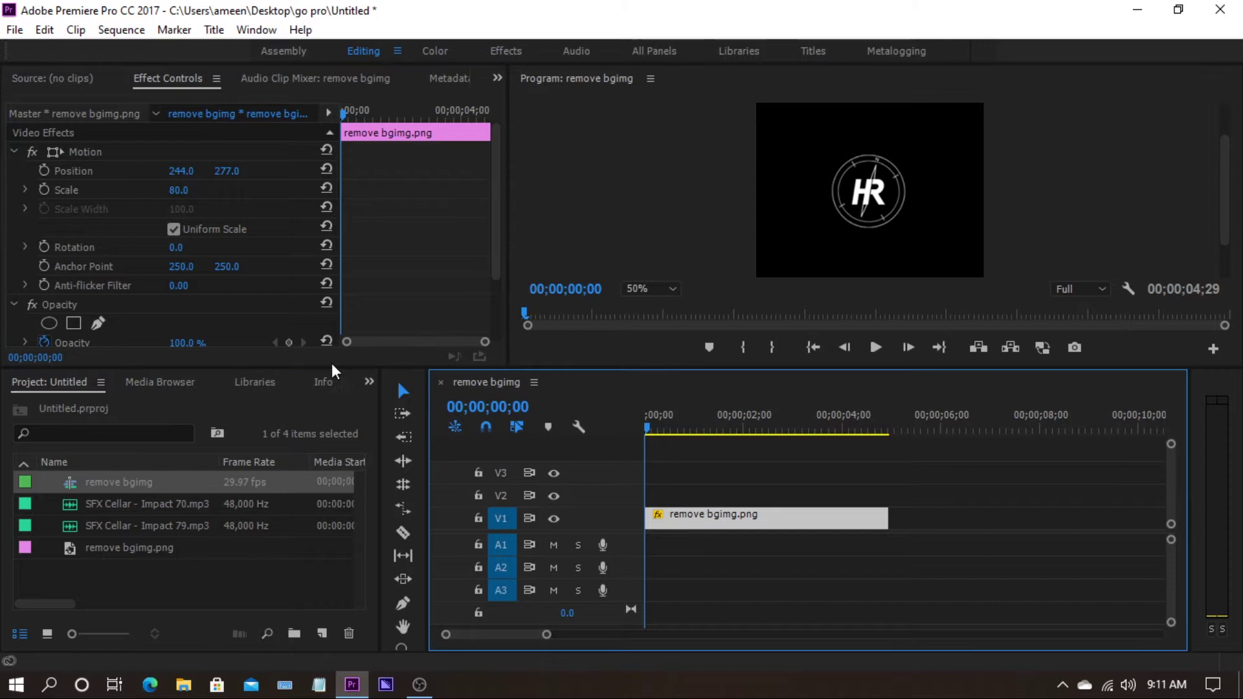
click(367, 382)
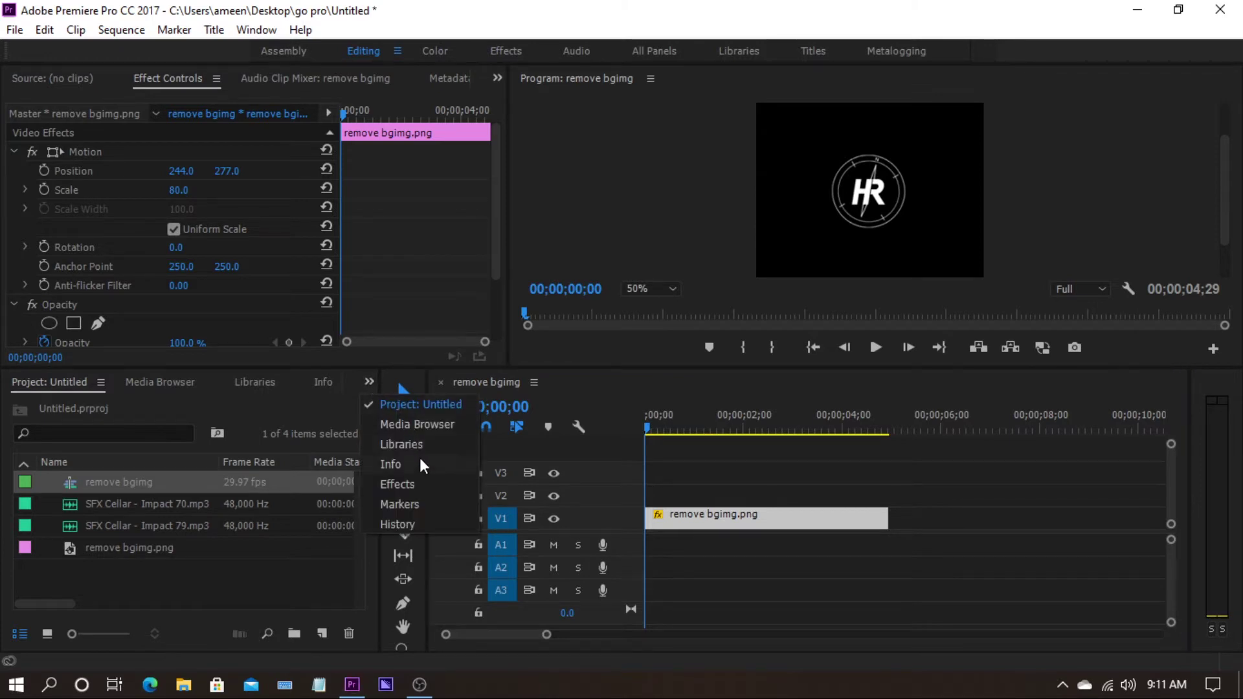
click(421, 479)
click(80, 406)
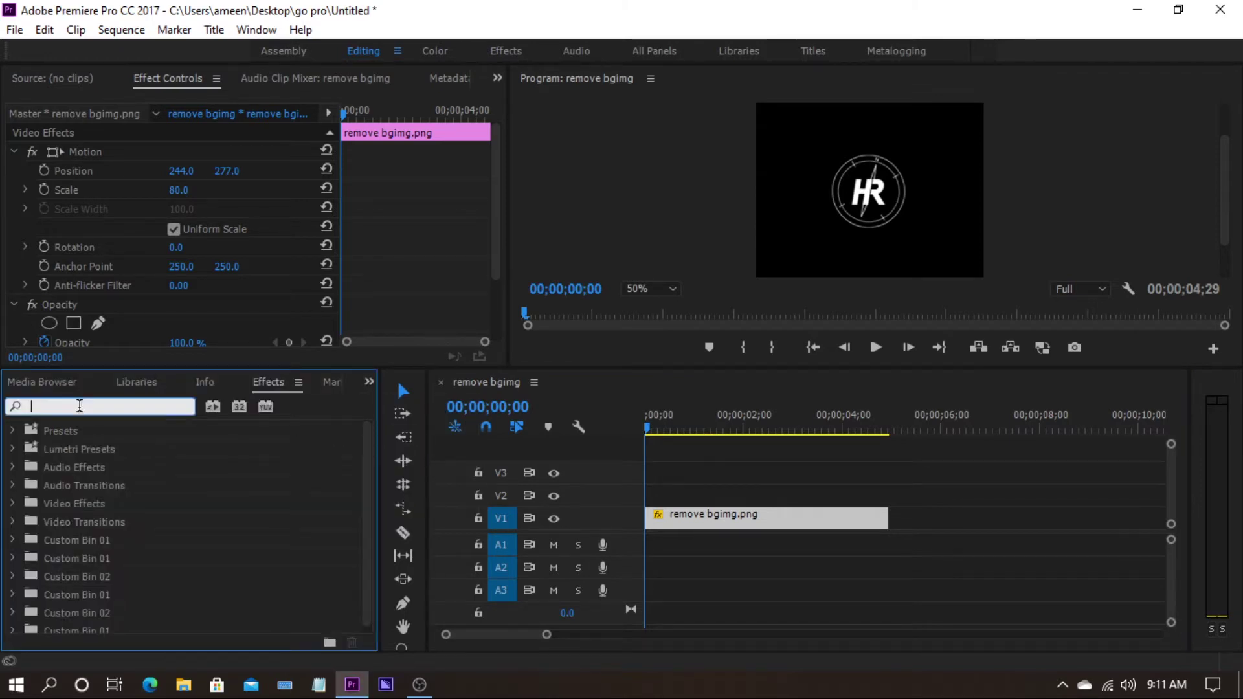
text(bas)
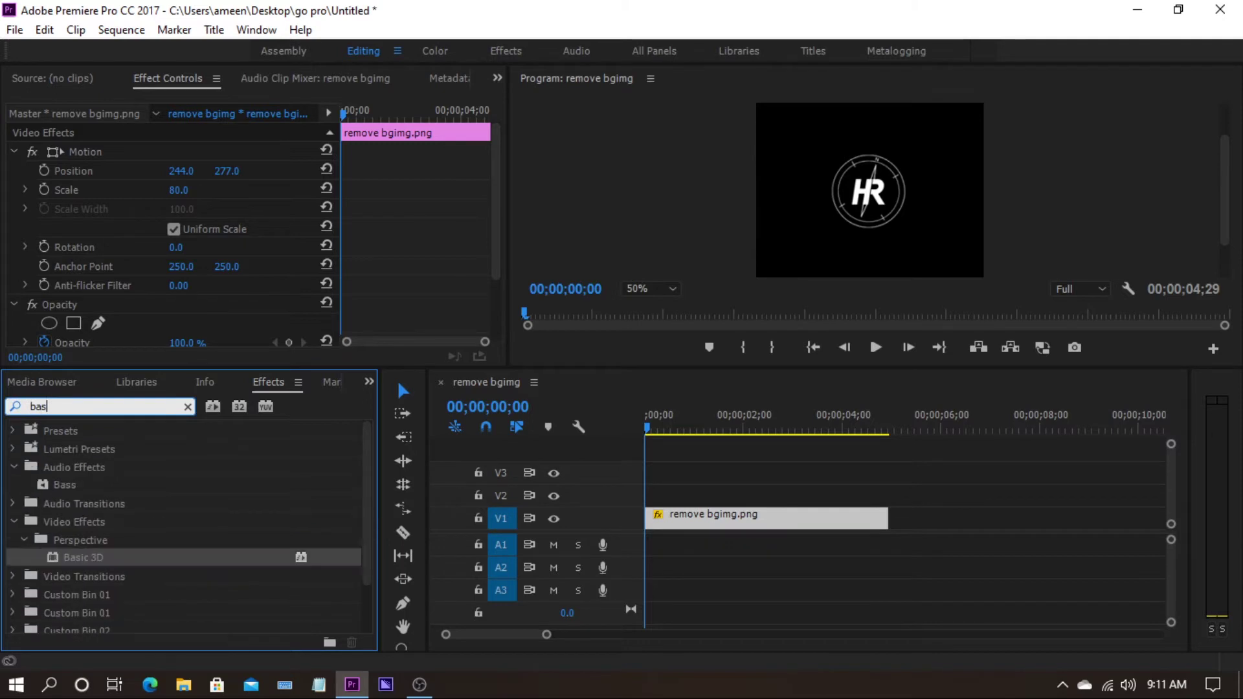
text(ic 3)
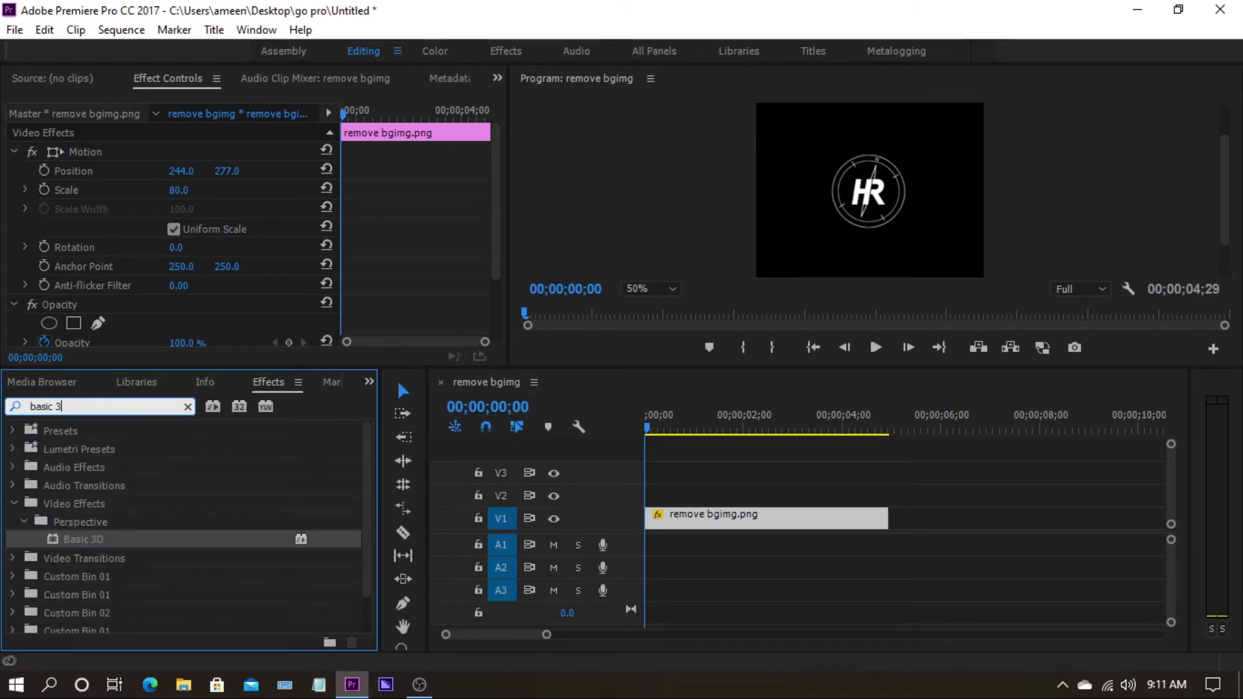
text(d)
drag(85, 540, 711, 515)
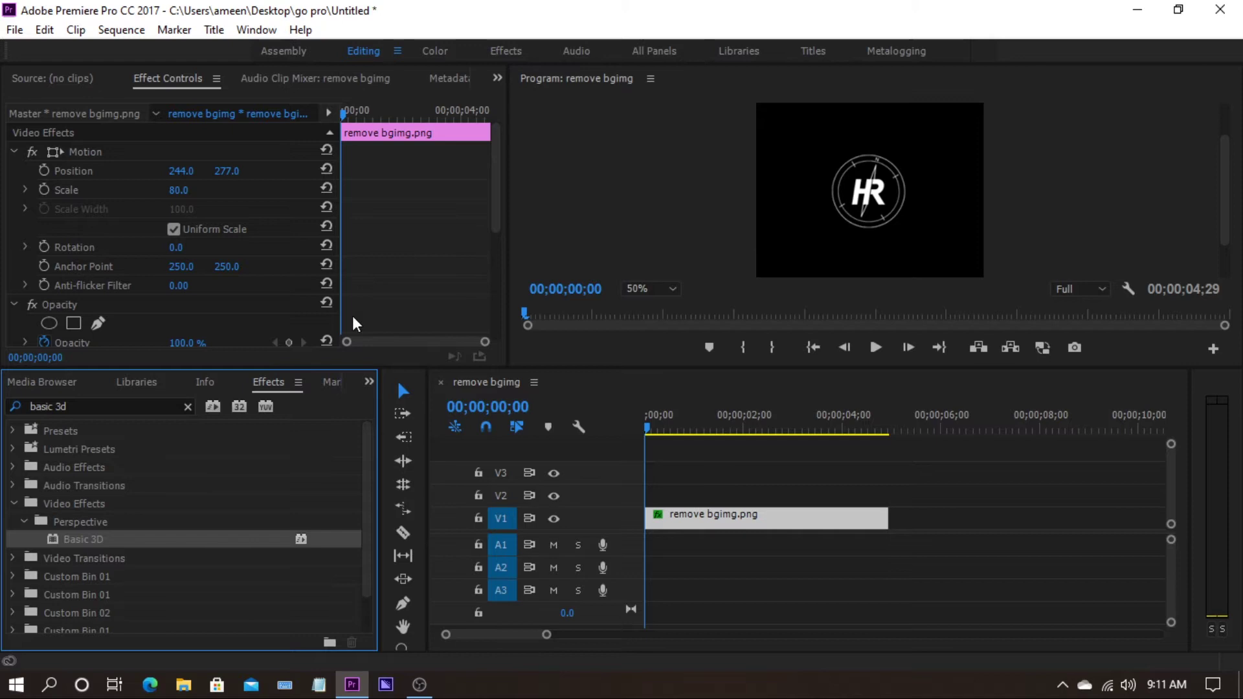
Enable Swivel keyframing and set Swivel to -90° at the clip's first frame.
drag(498, 205, 490, 298)
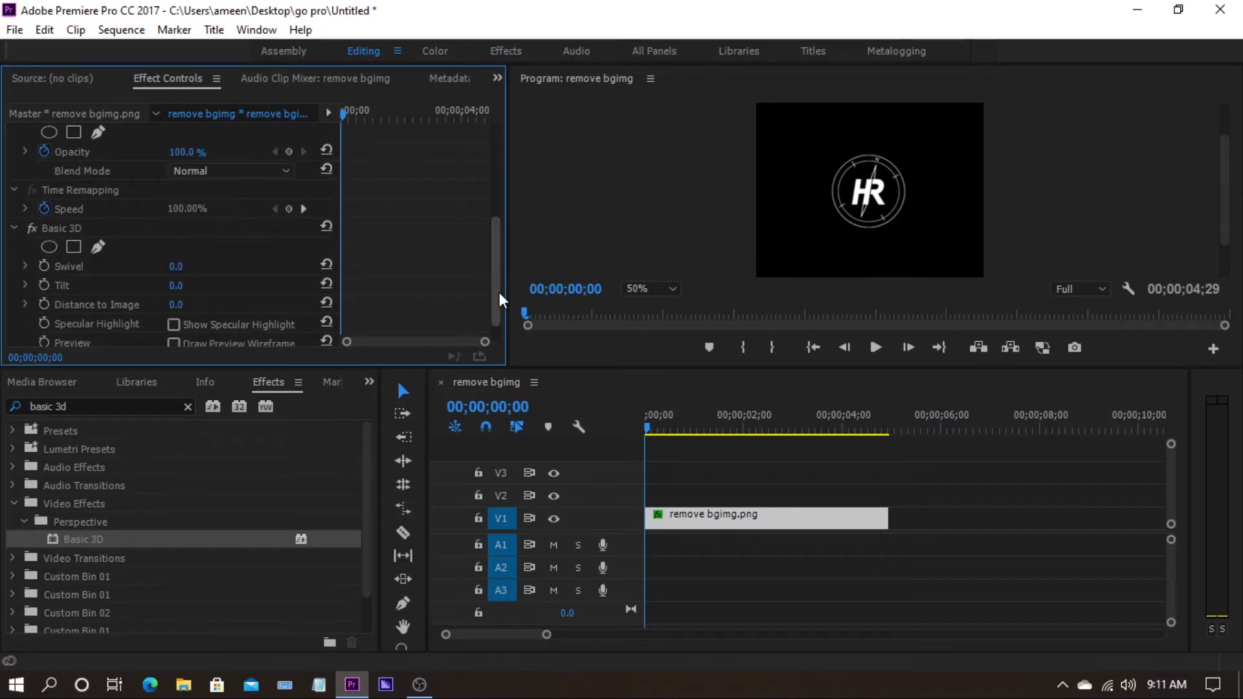
scroll(499, 292, down, 1)
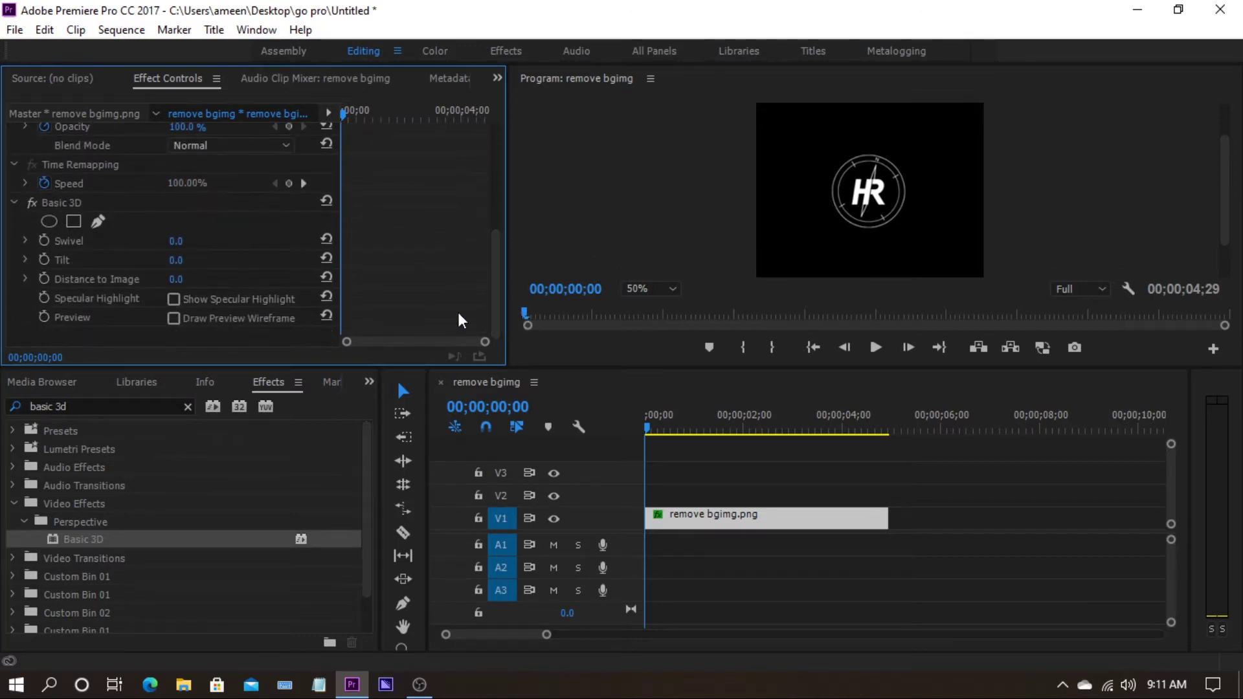
click(44, 241)
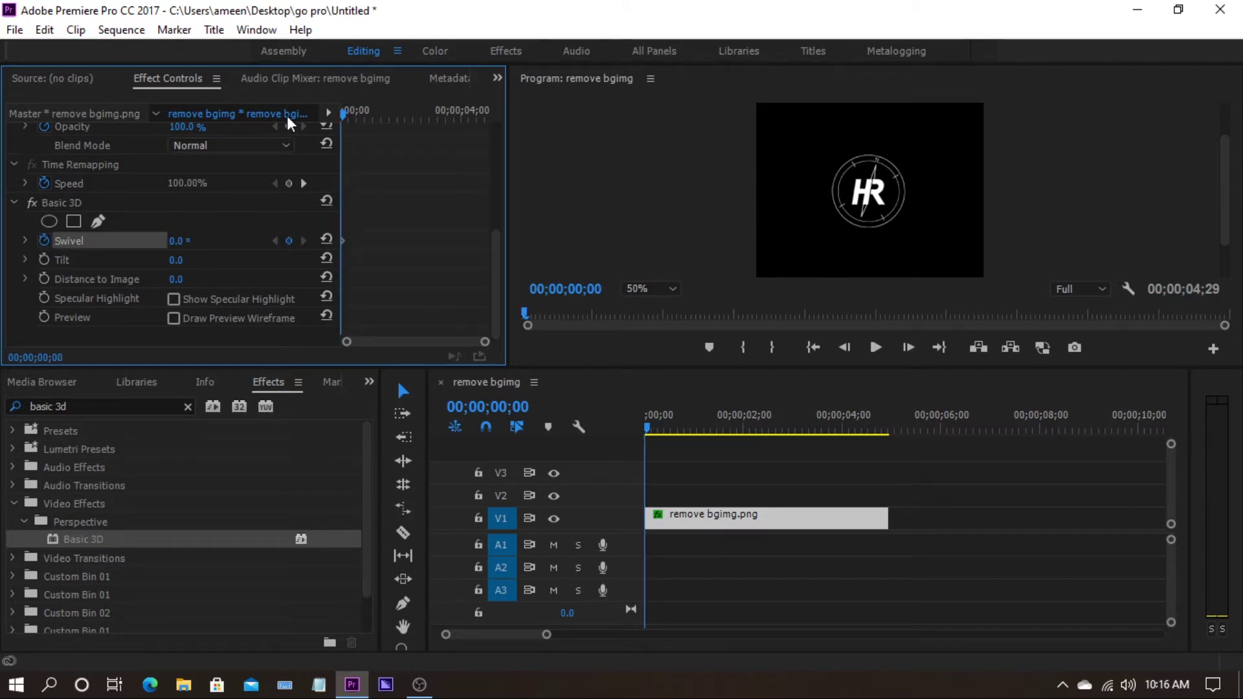
click(175, 243)
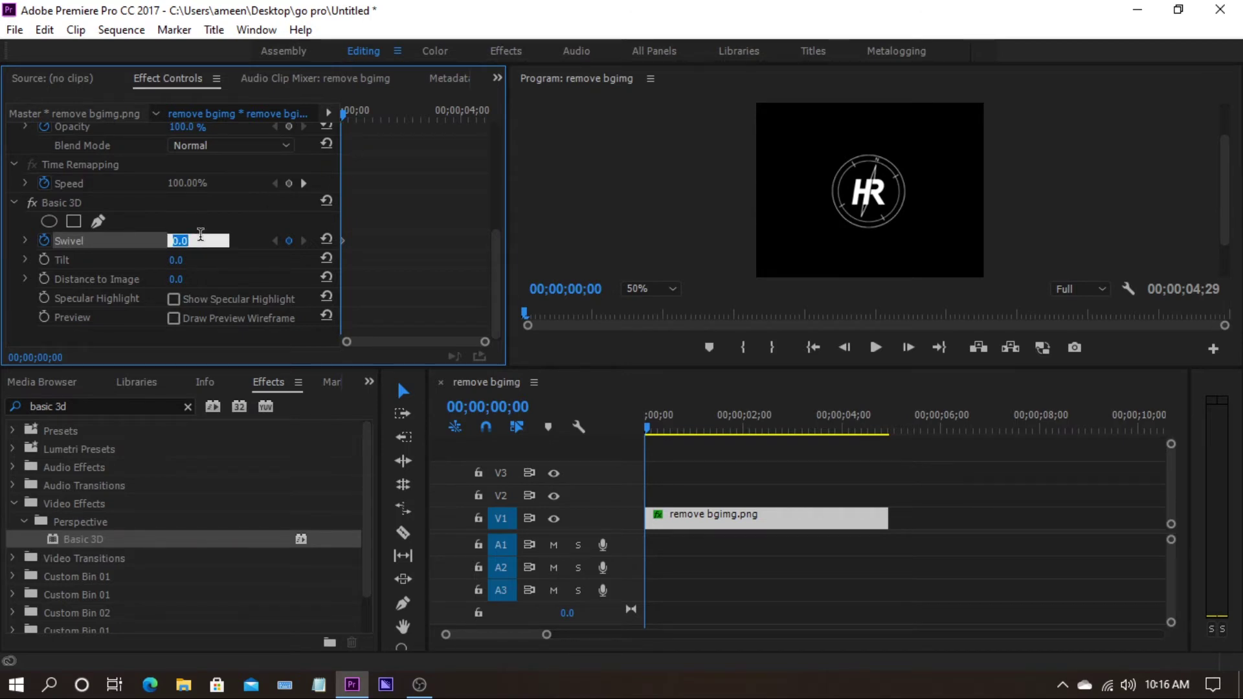
text(-90)
key(Return)
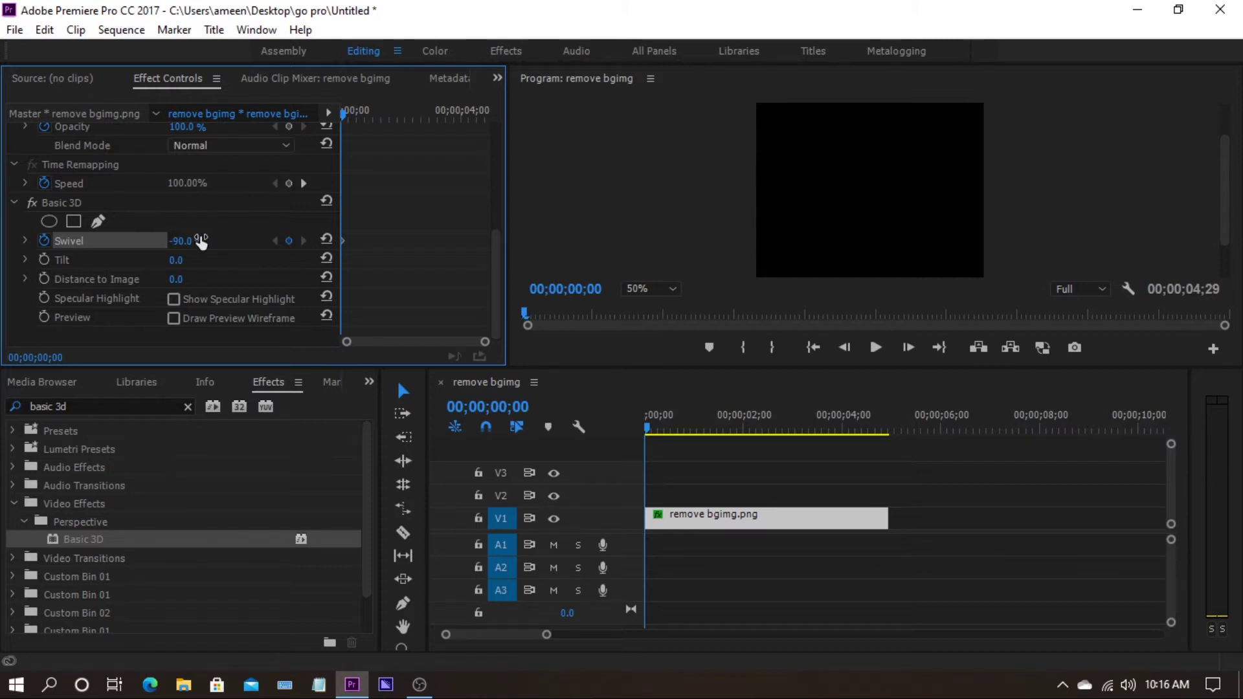
Set Swivel to 0° at frame 10 and preview the swivel-in from the start.
key(space)
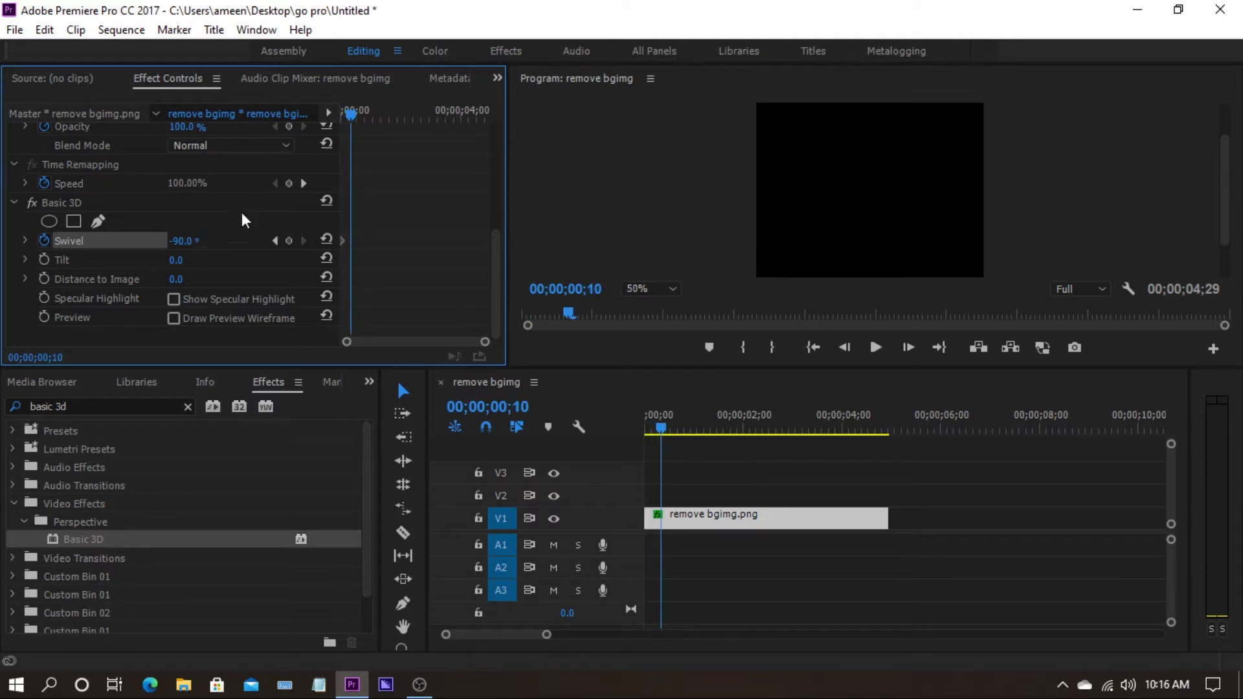
click(182, 244)
text(0)
key(Return)
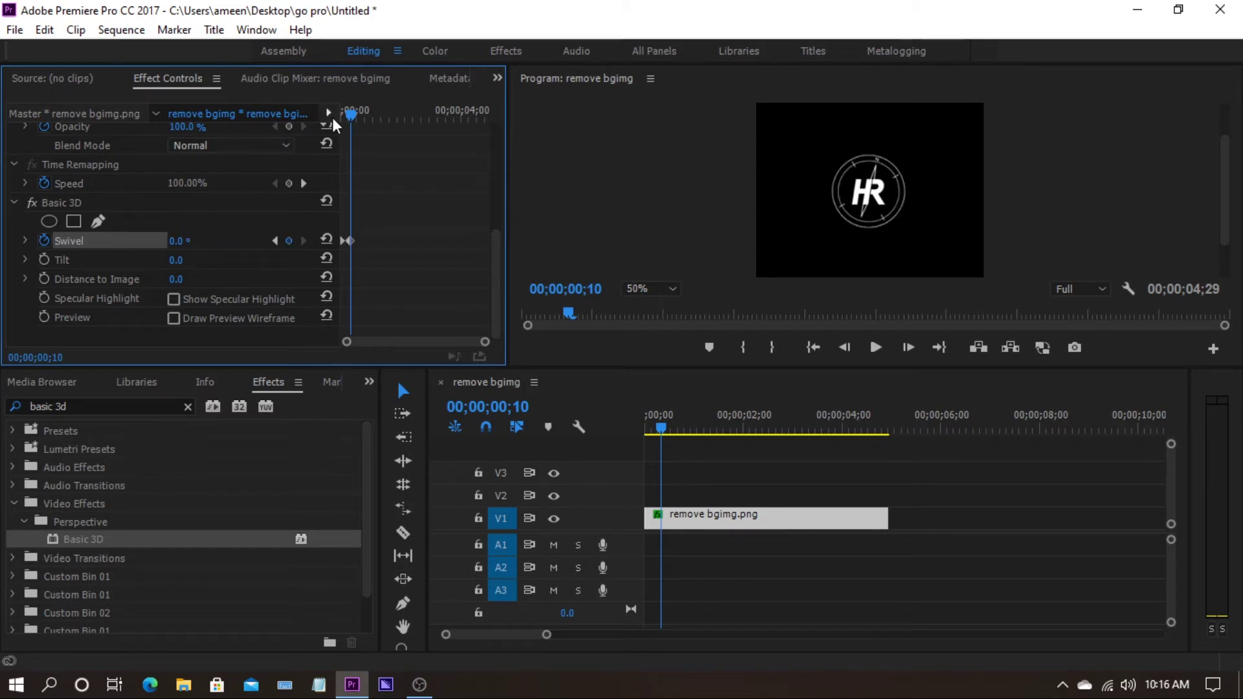
drag(350, 118, 325, 119)
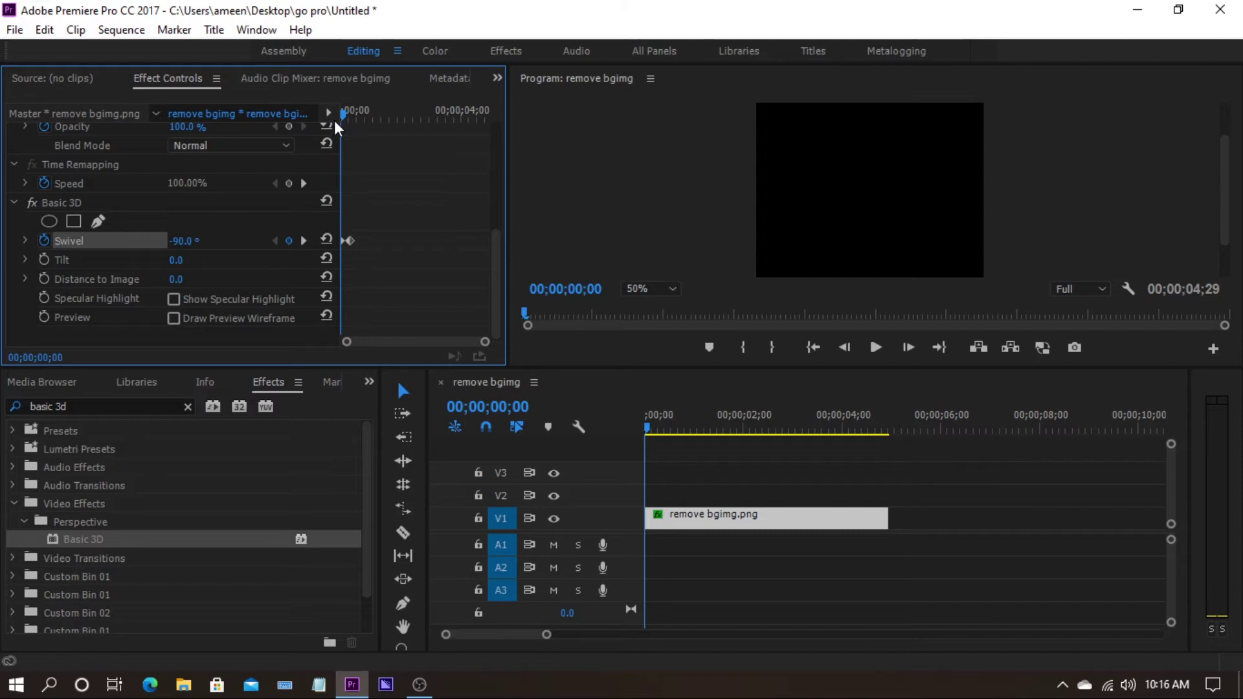
key(space)
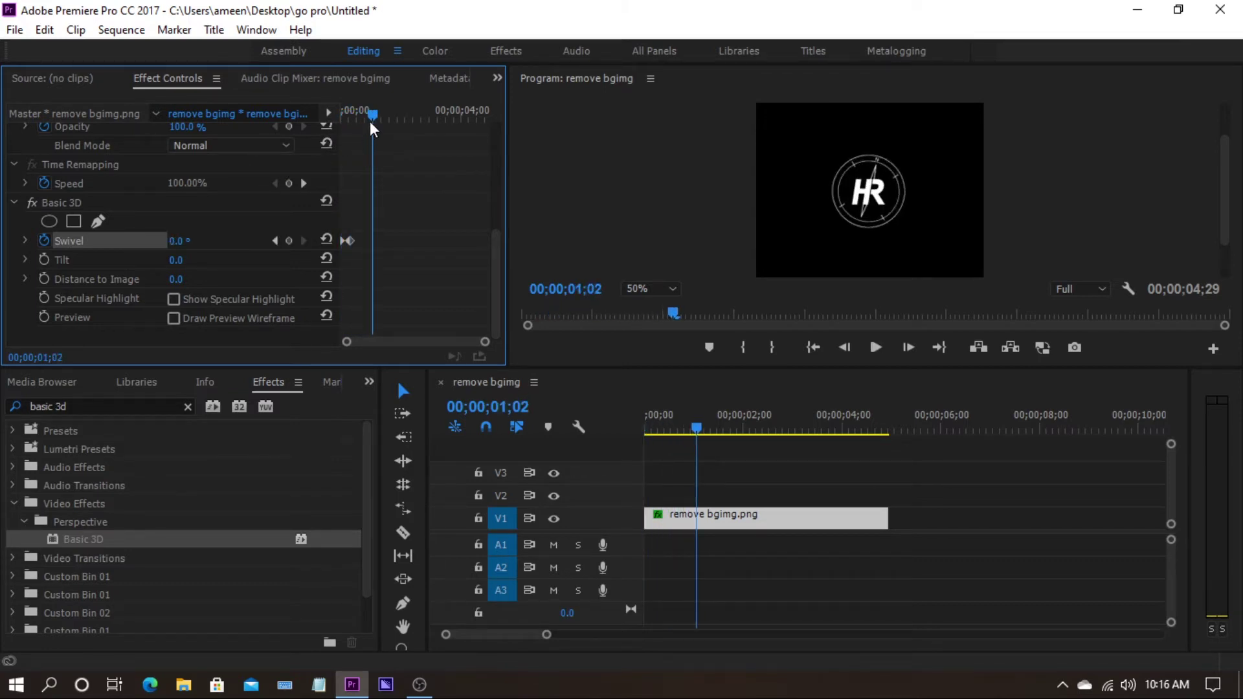
Add a 90° Swivel keyframe at the clip's last frame, 00;00;04;29.
drag(374, 116, 479, 126)
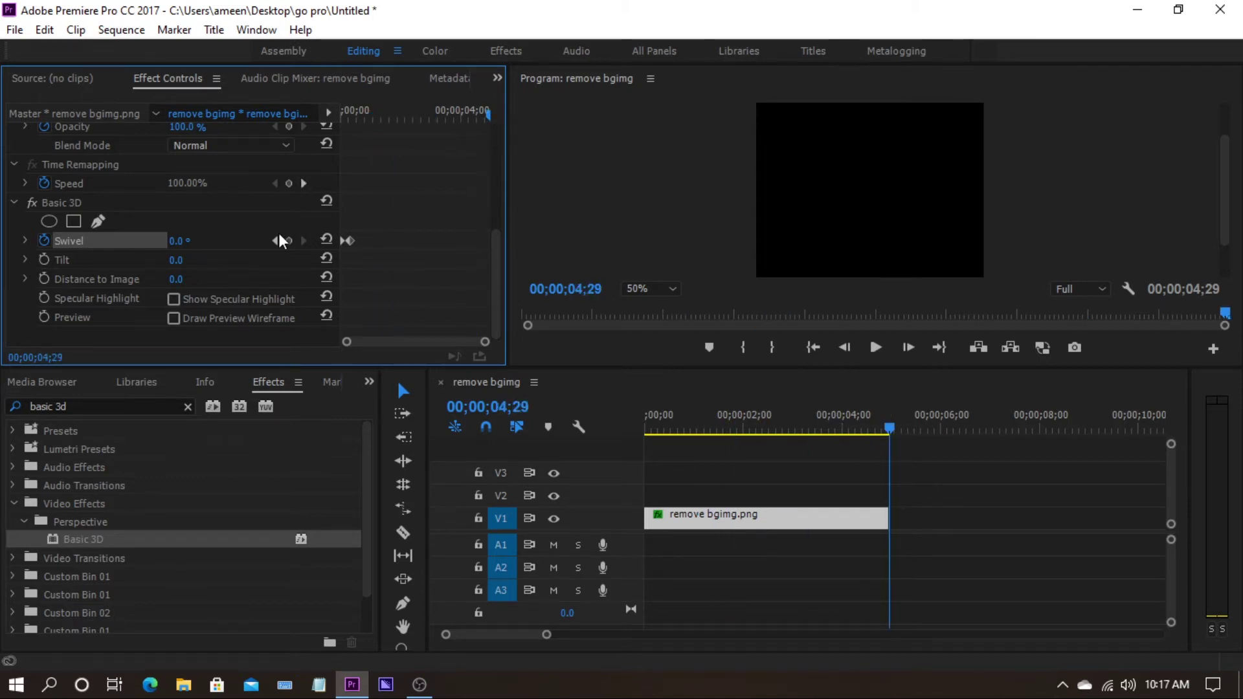
click(178, 241)
text(90)
key(Return)
Add a 0° Swivel keyframe ten frames earlier at 00;00;04;19, then play from the start.
key(shift+Left)
key(shift+Left)
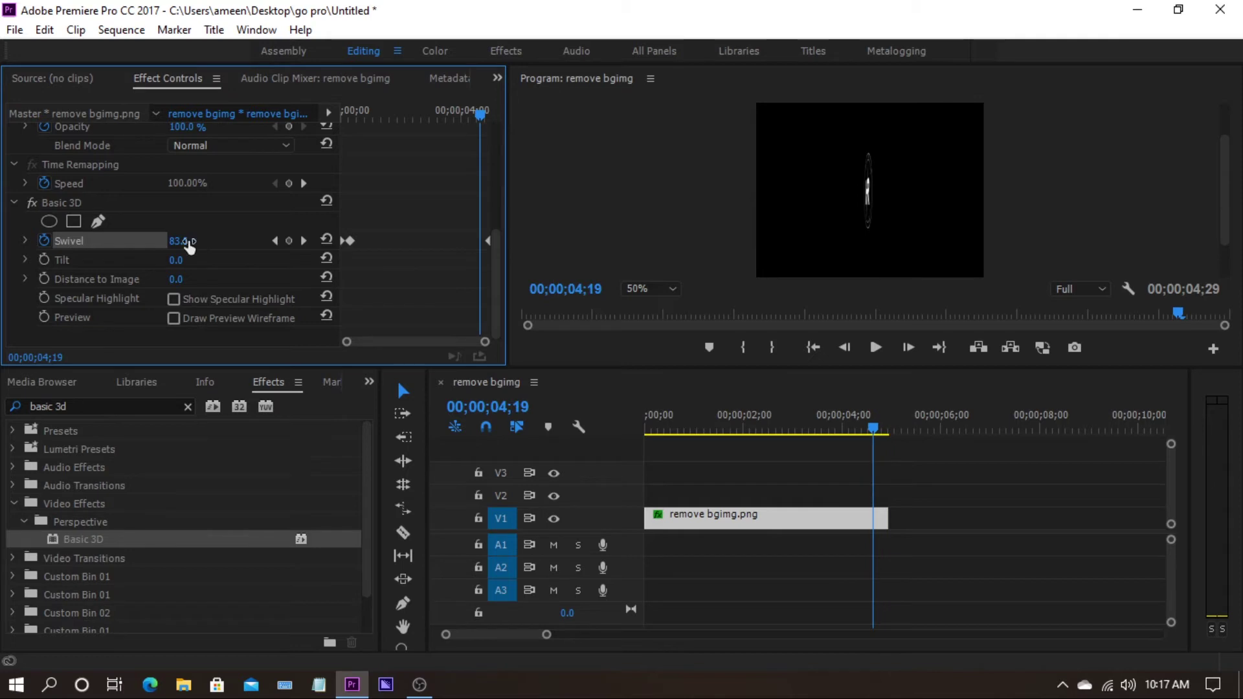
click(197, 238)
text(0)
key(Escape)
click(199, 237)
text(0)
key(Return)
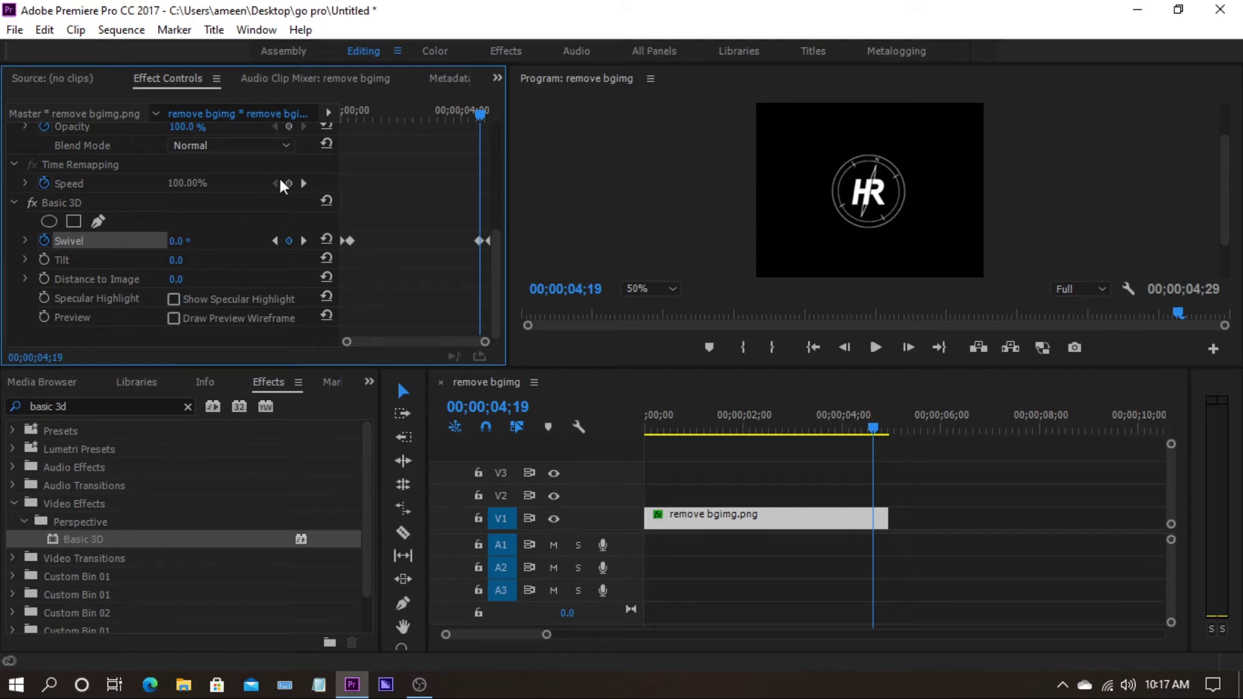
drag(474, 115, 314, 137)
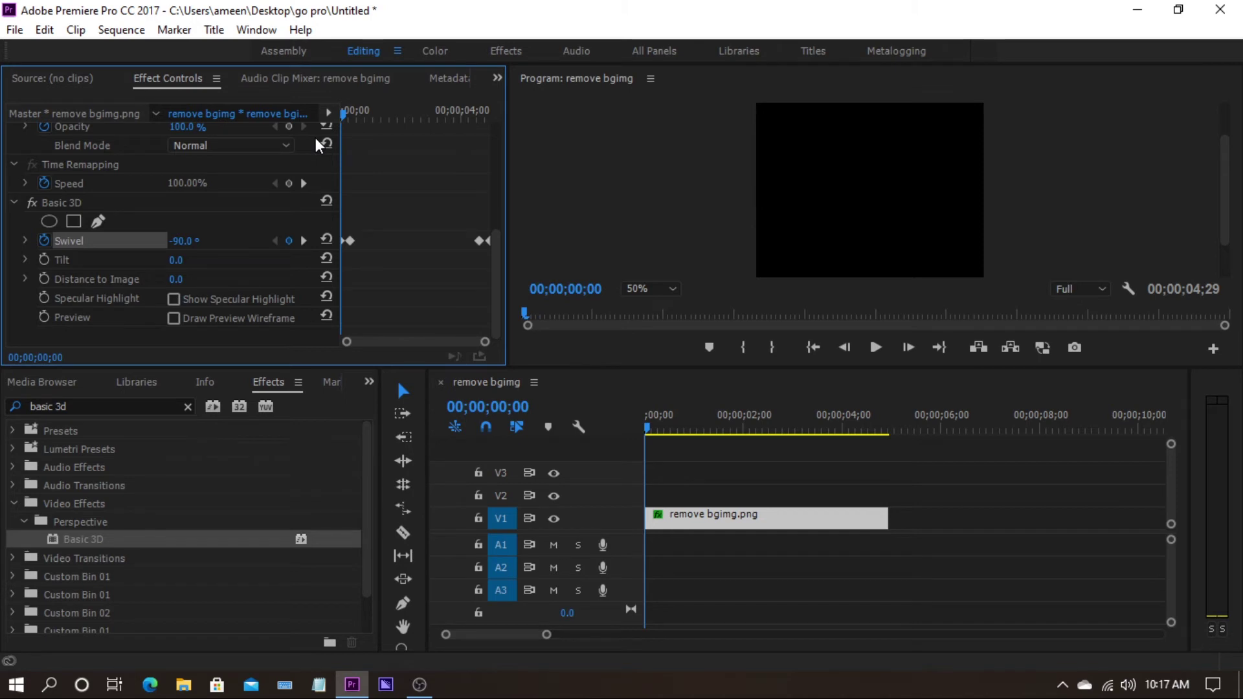
key(space)
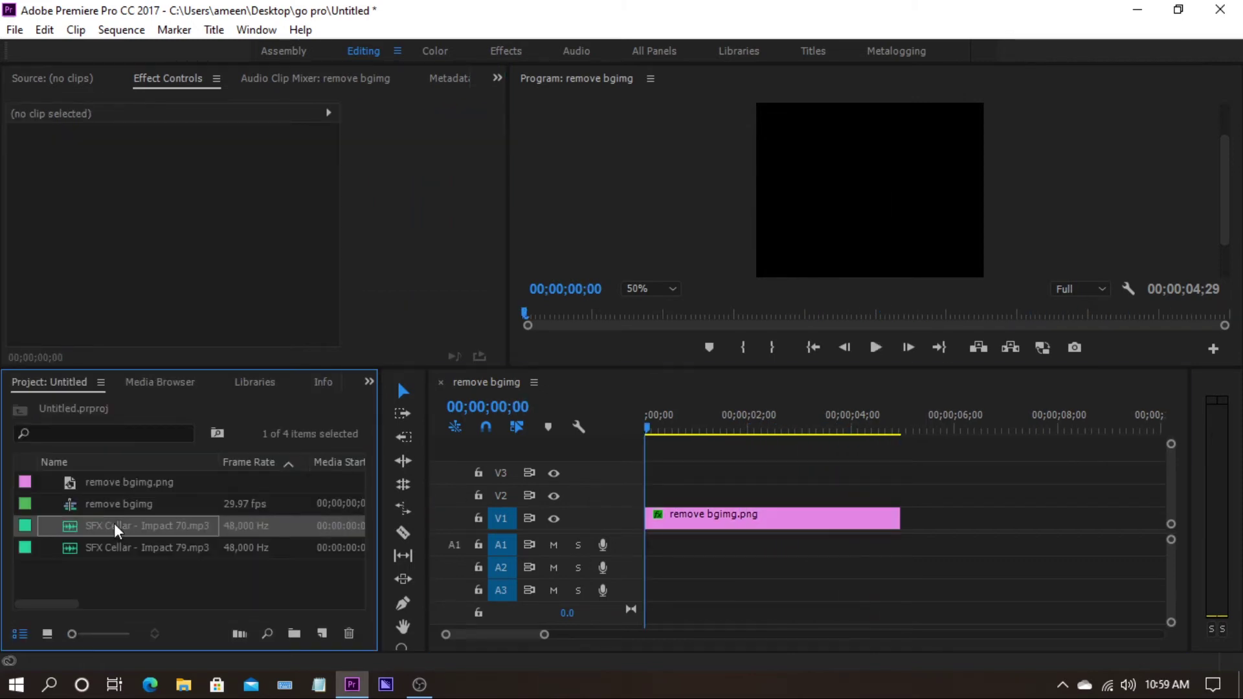
Place Impact 70 on A2 about four seconds in and Impact 79 on A1 at the start.
mouse_move(123, 526)
mouse_down()
mouse_move(260, 547)
mouse_move(644, 548)
mouse_up()
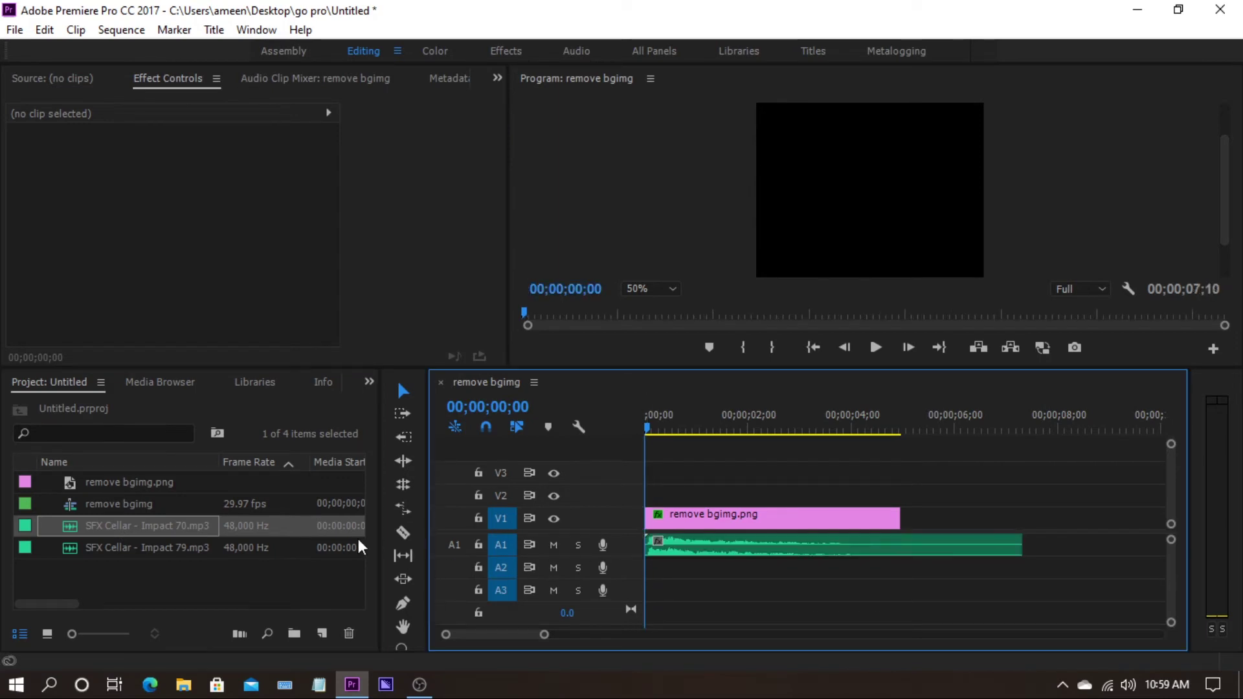
key(space)
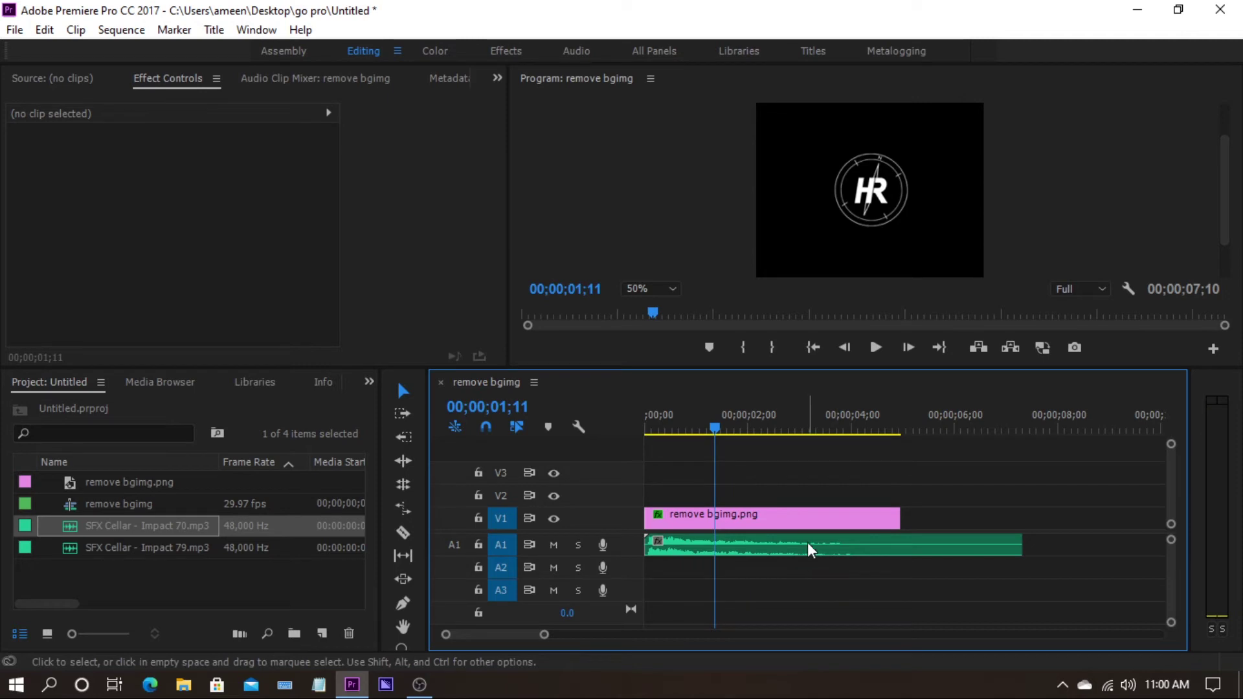
drag(808, 549, 1002, 572)
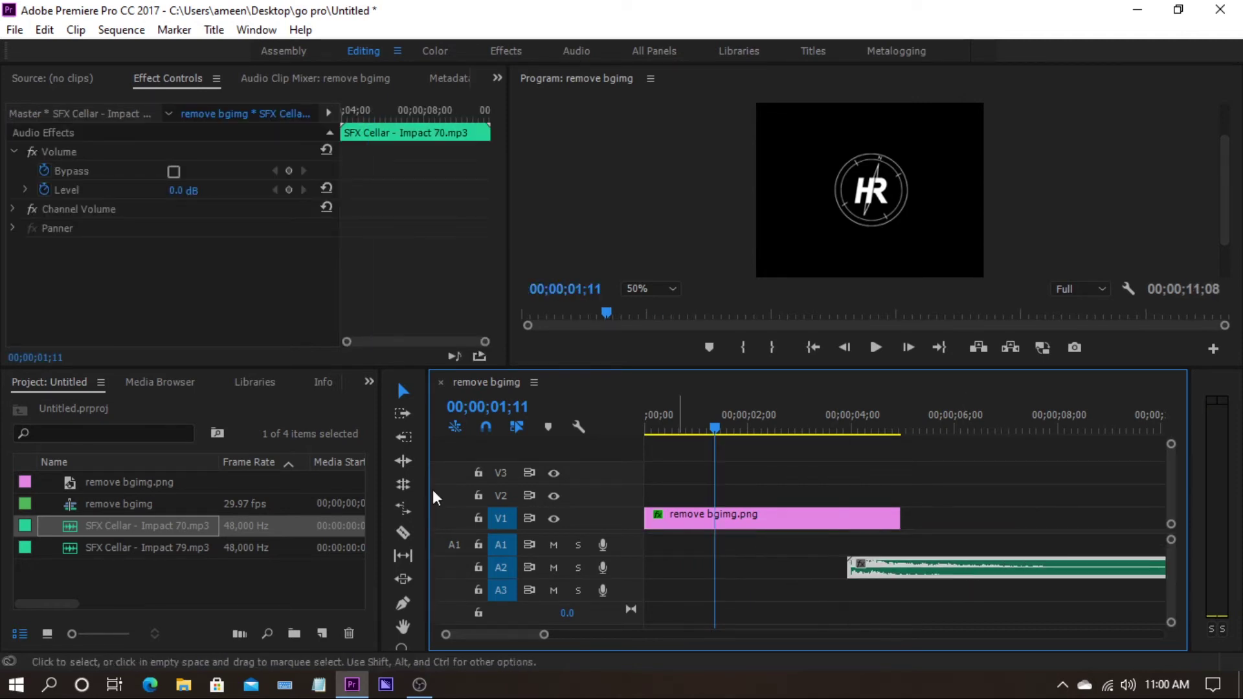
click(175, 549)
drag(170, 544, 642, 551)
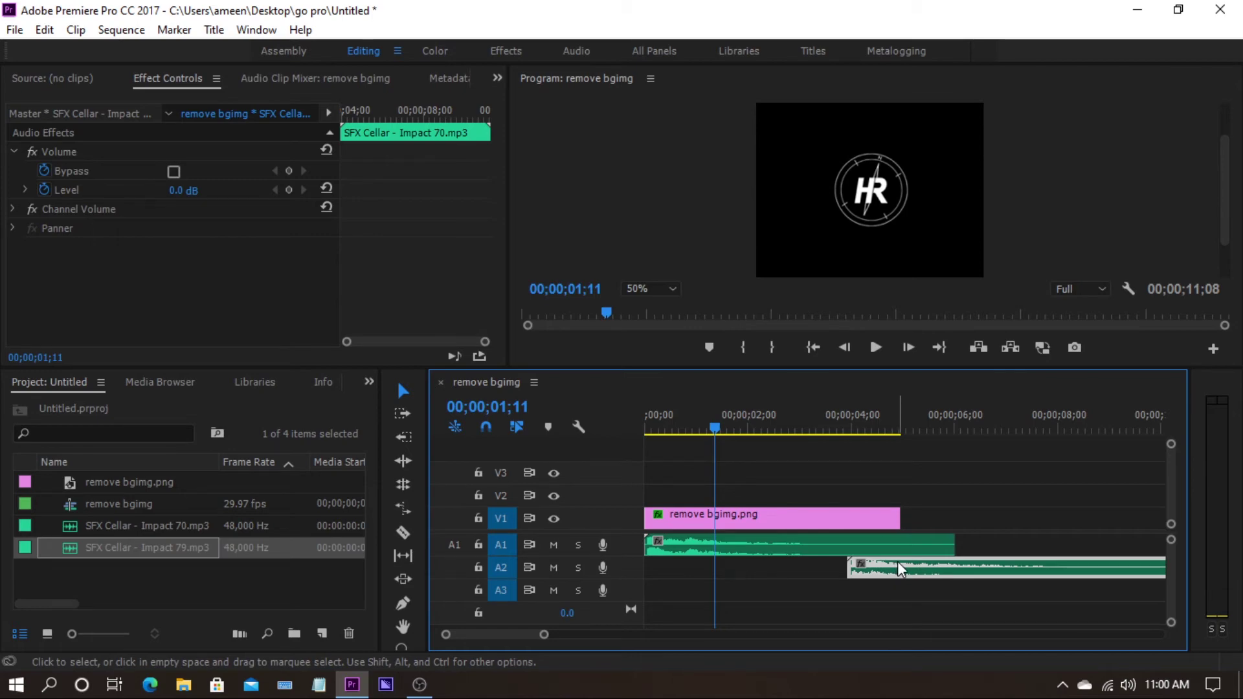
Fine-tune the A2 impact sound's timing while previewing the sequence.
drag(917, 562, 873, 562)
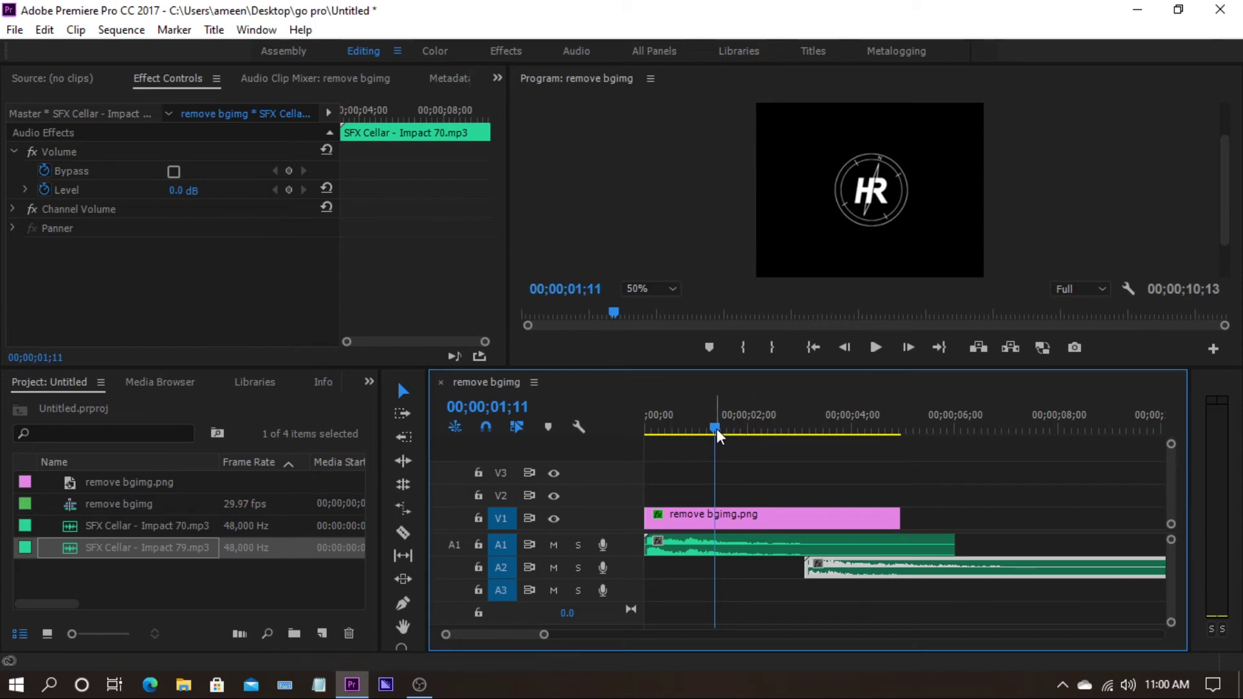
drag(717, 429, 602, 434)
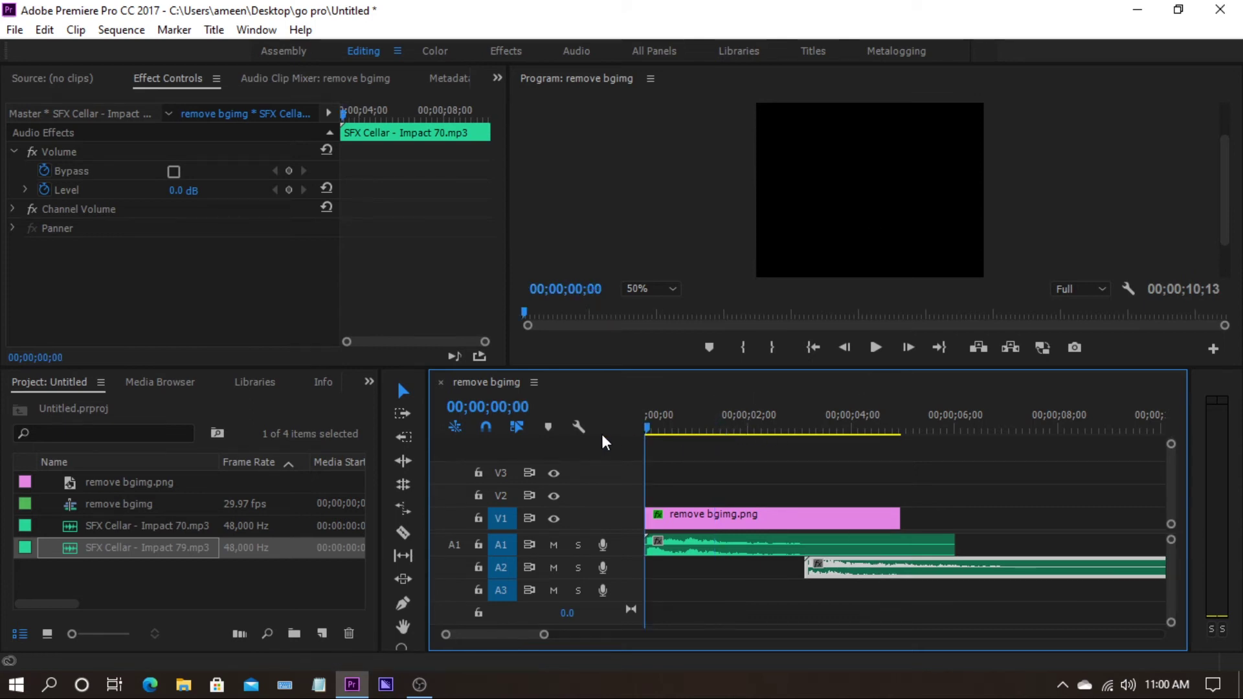
key(space)
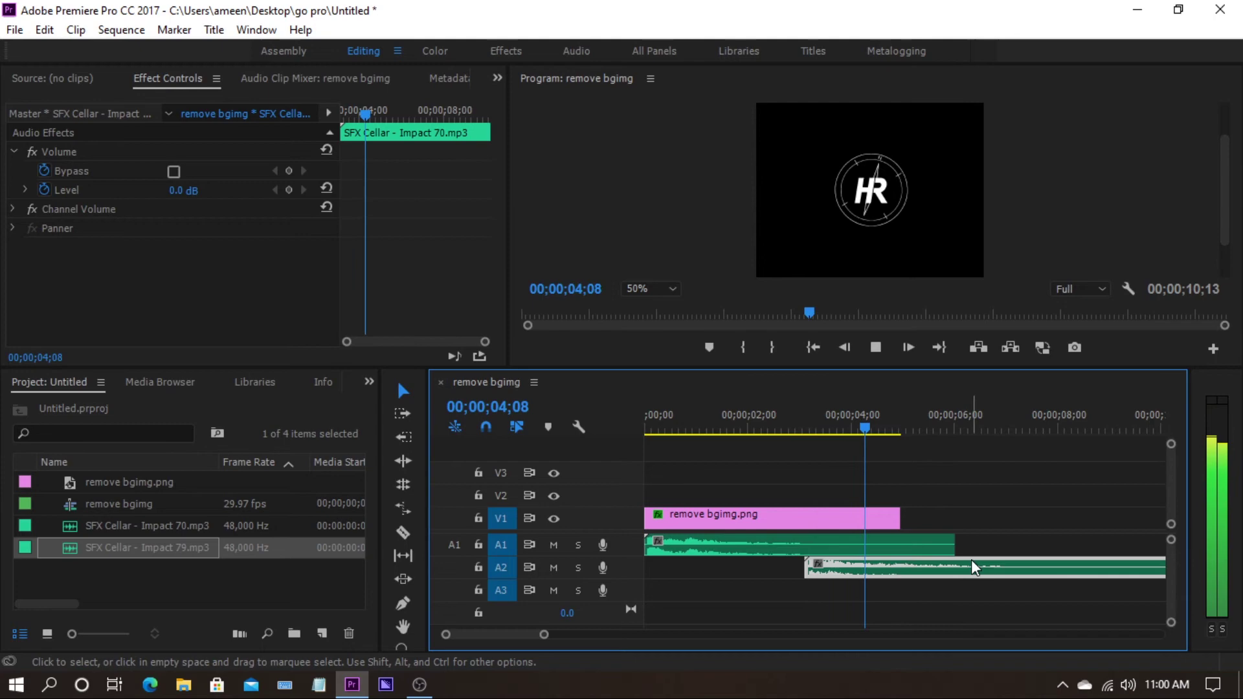
drag(980, 562, 1024, 559)
drag(686, 427, 617, 433)
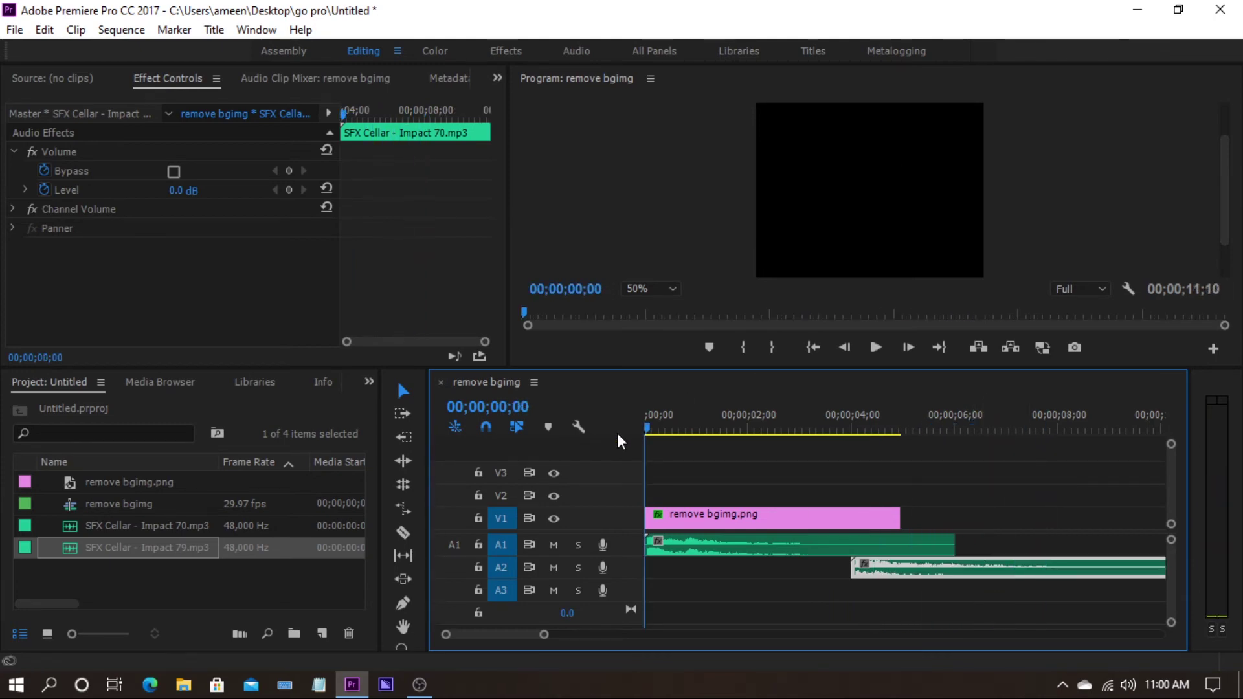
key(space)
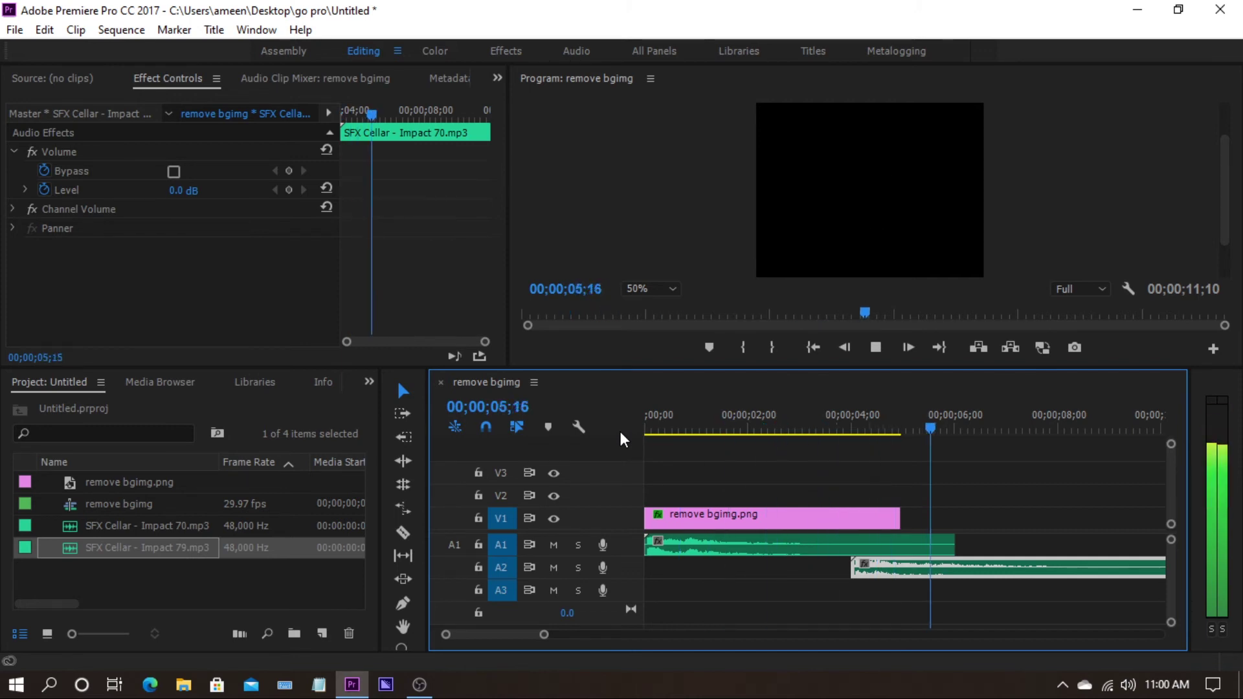
key(space)
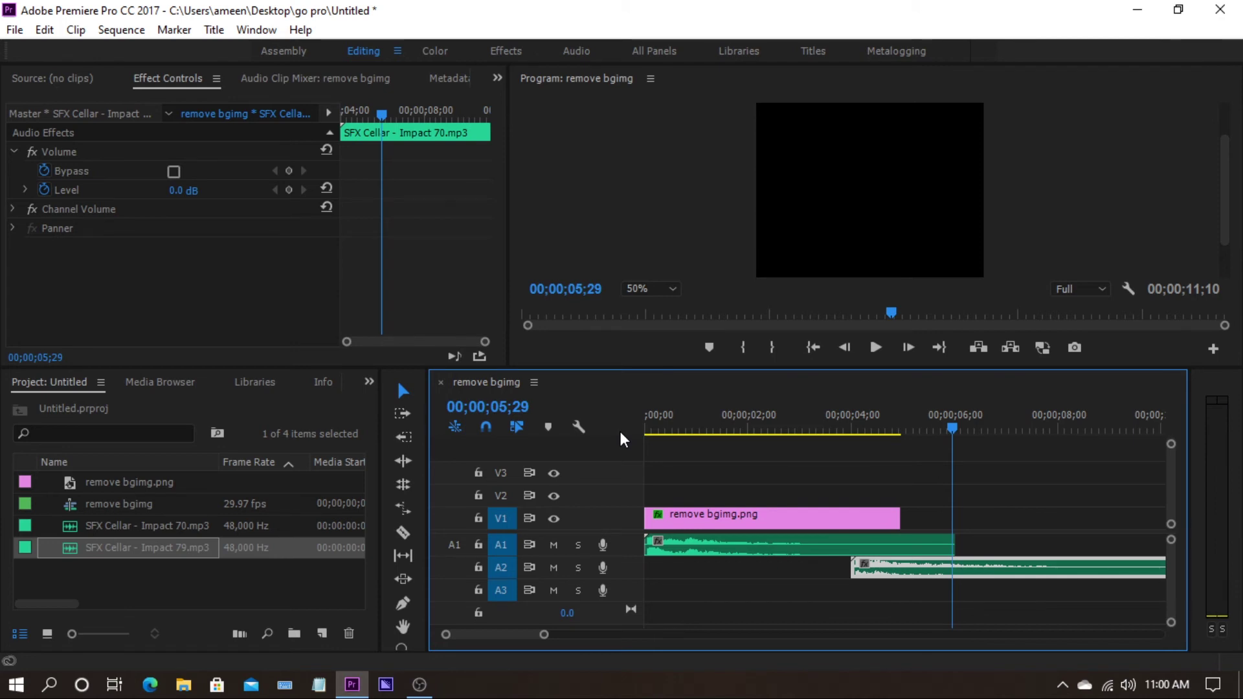
Export the sequence as the 500x500 H.264 file remove bgimg.mp4.
key(Home)
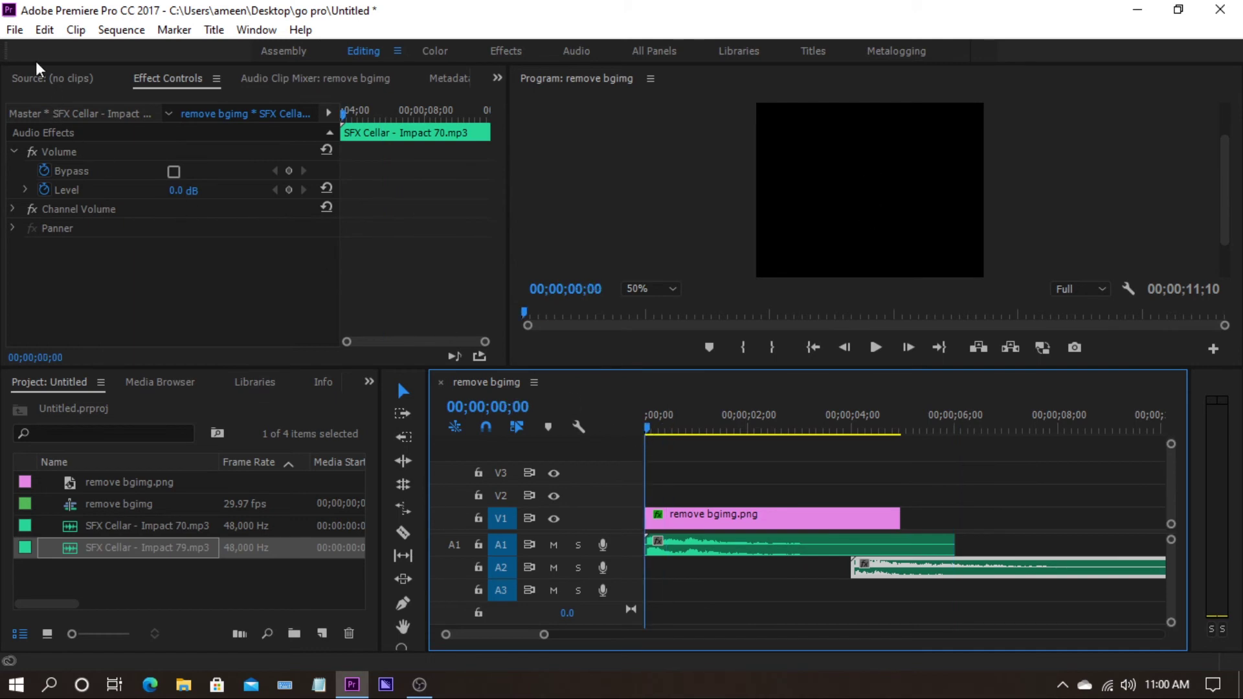
click(15, 31)
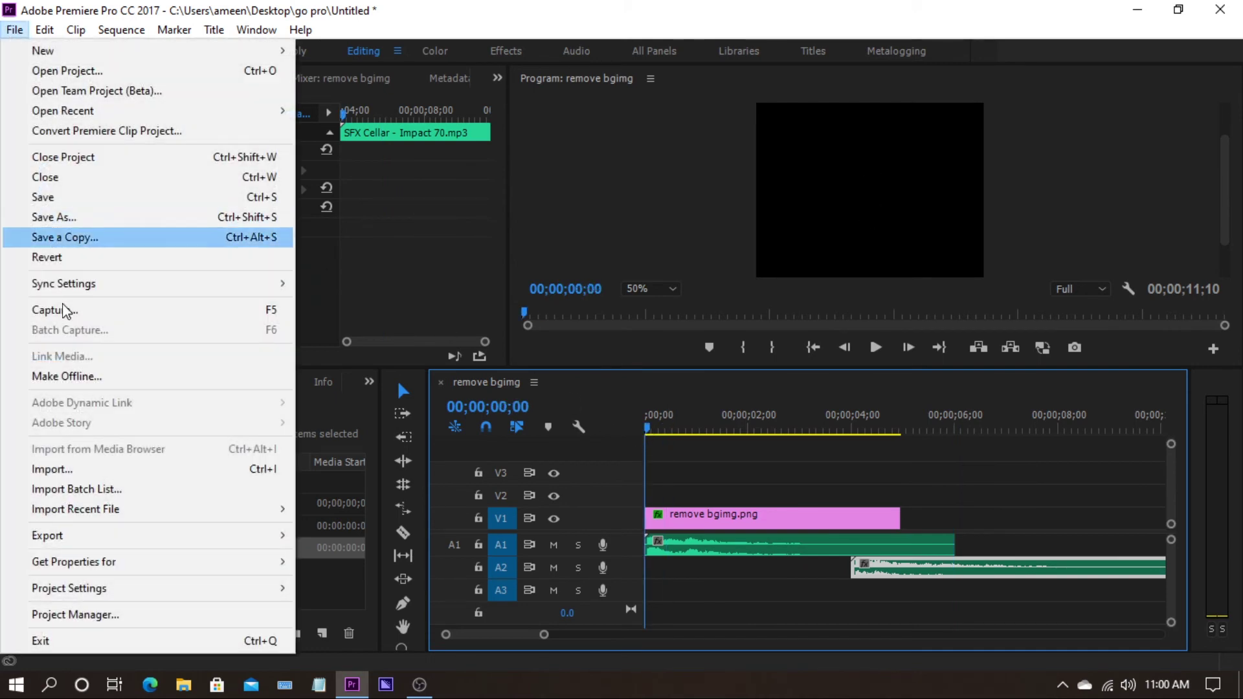
mouse_move(146, 538)
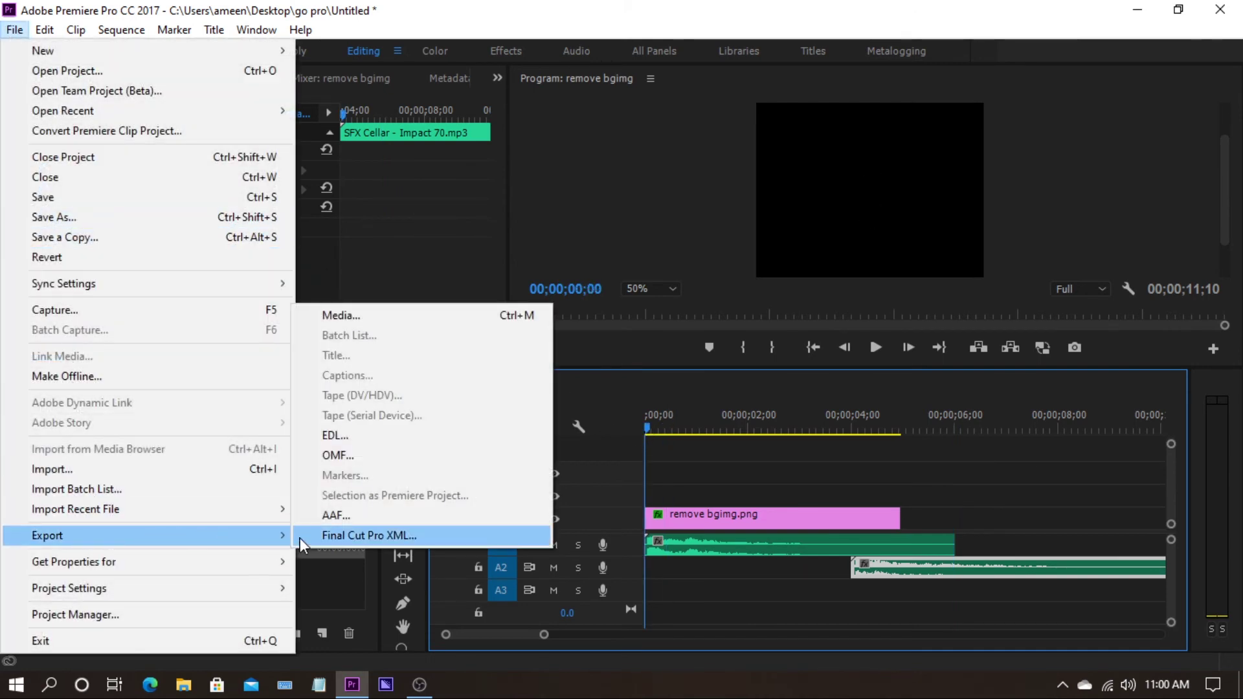
click(376, 316)
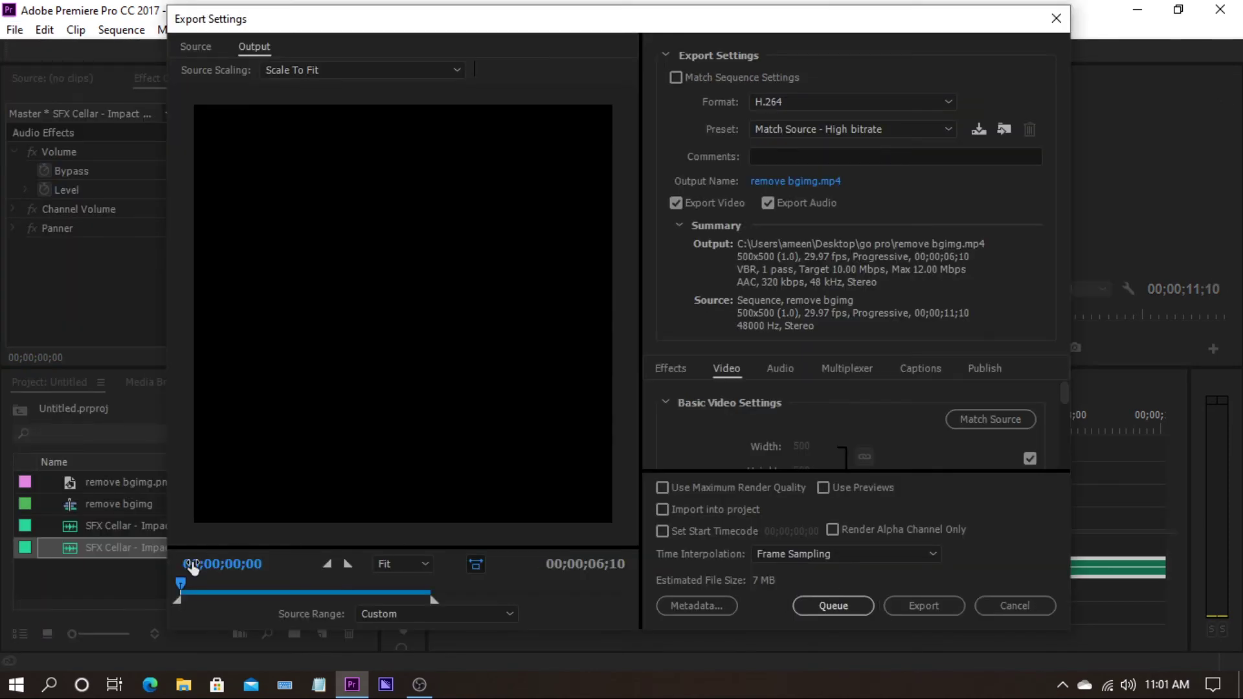
drag(184, 585, 266, 585)
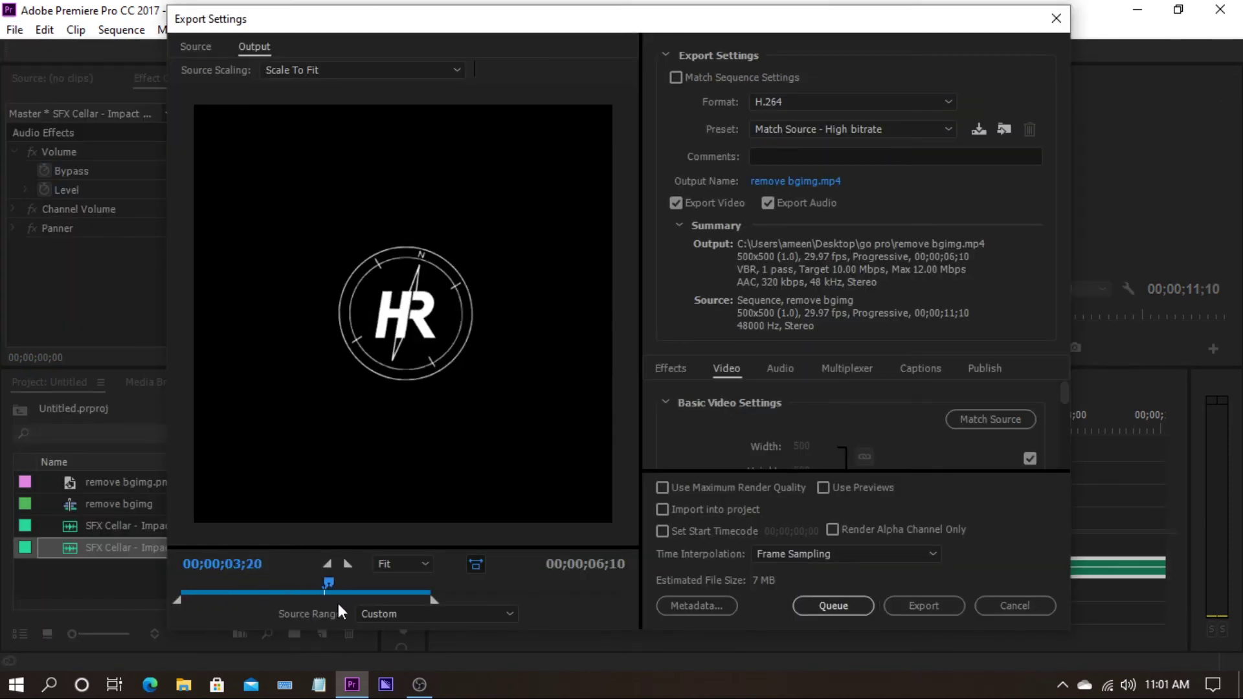
drag(339, 604, 407, 613)
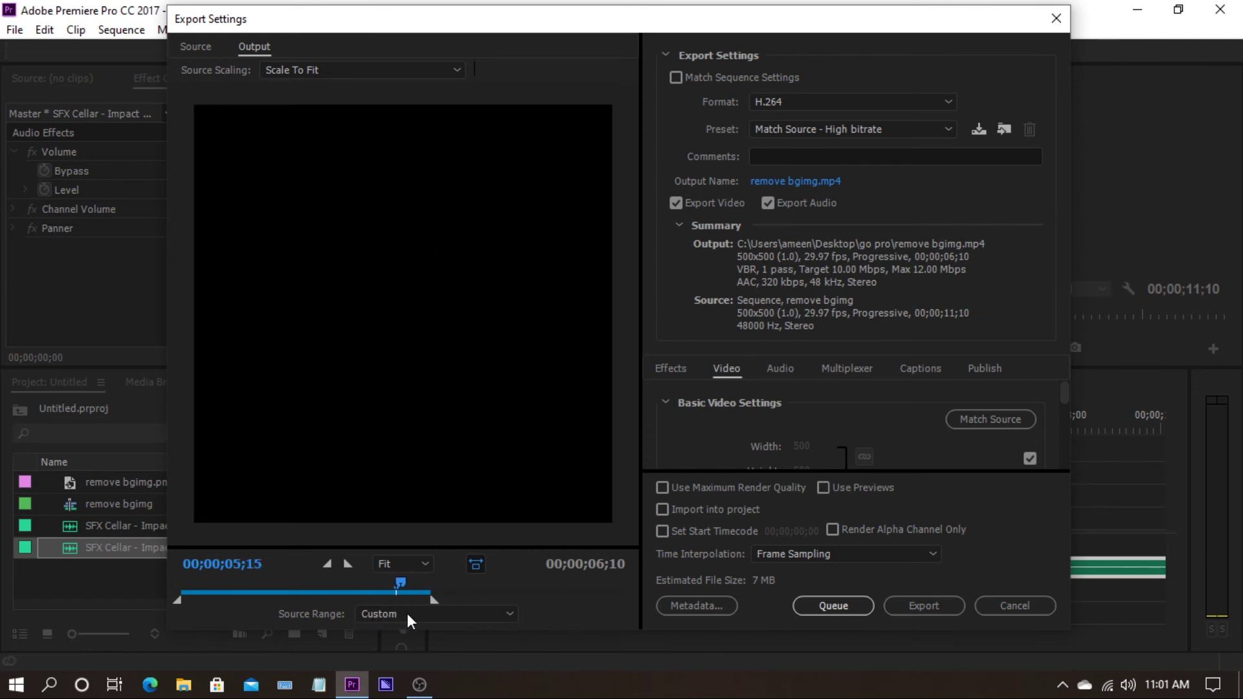
click(938, 609)
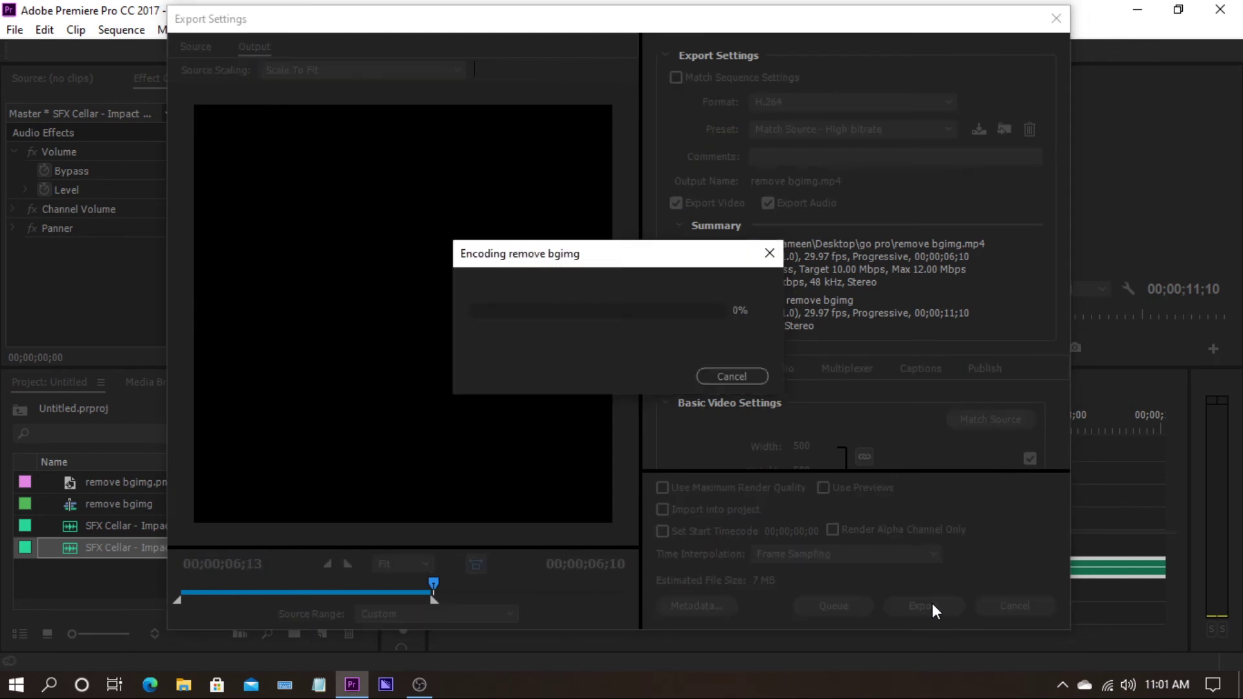